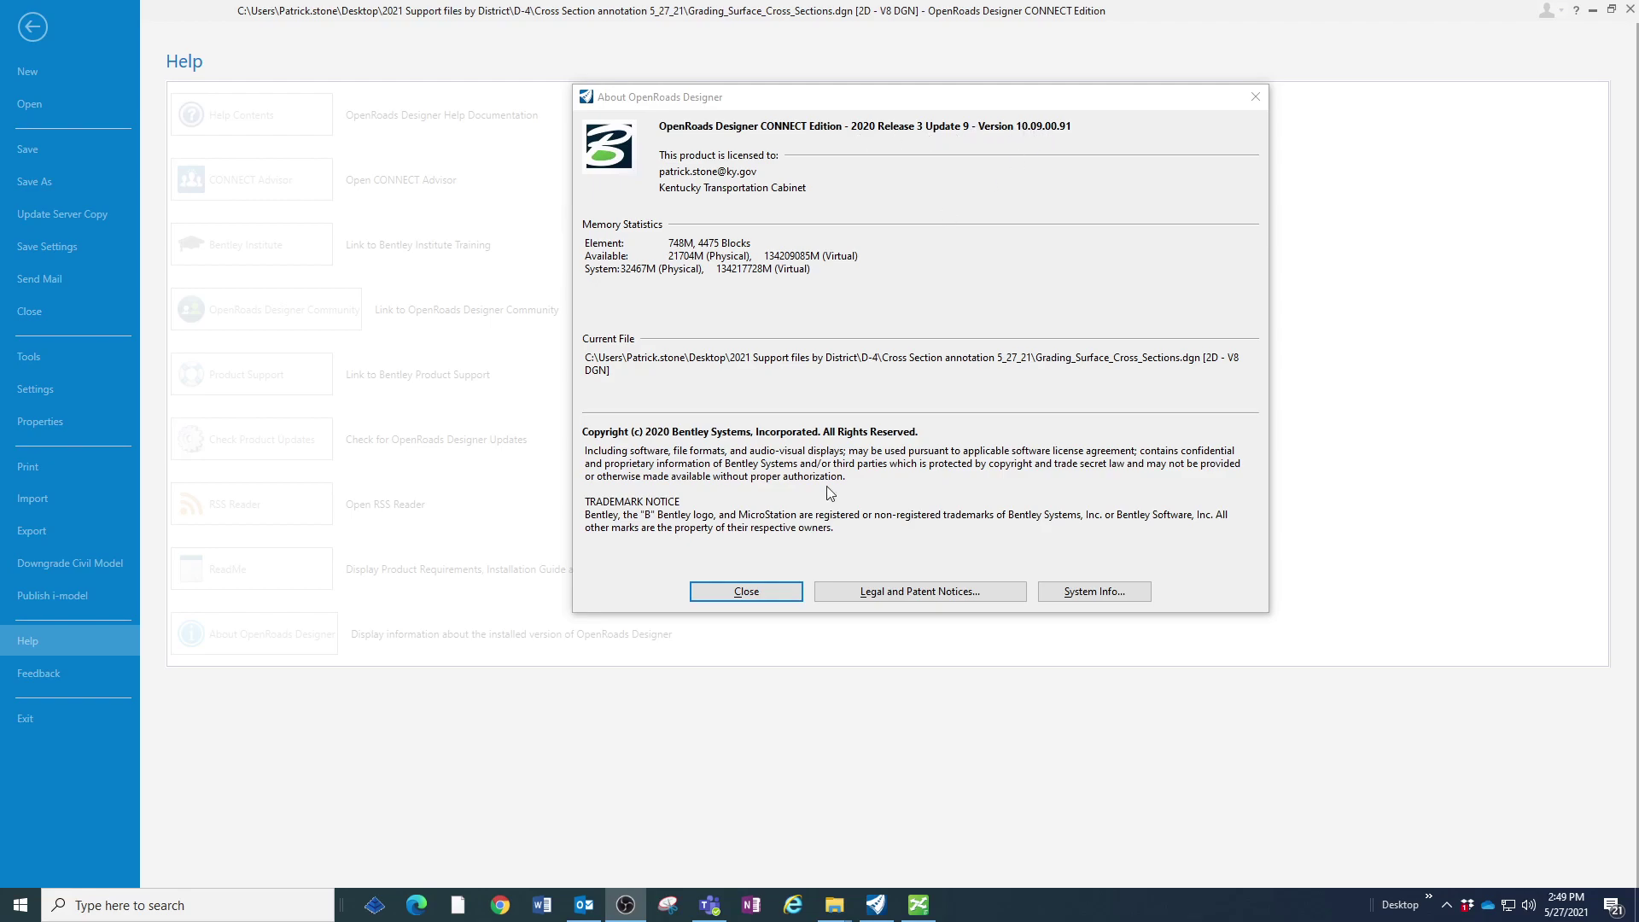
Close the product information and check the KYTC workspace version.
left_click(724, 590)
left_click(33, 32)
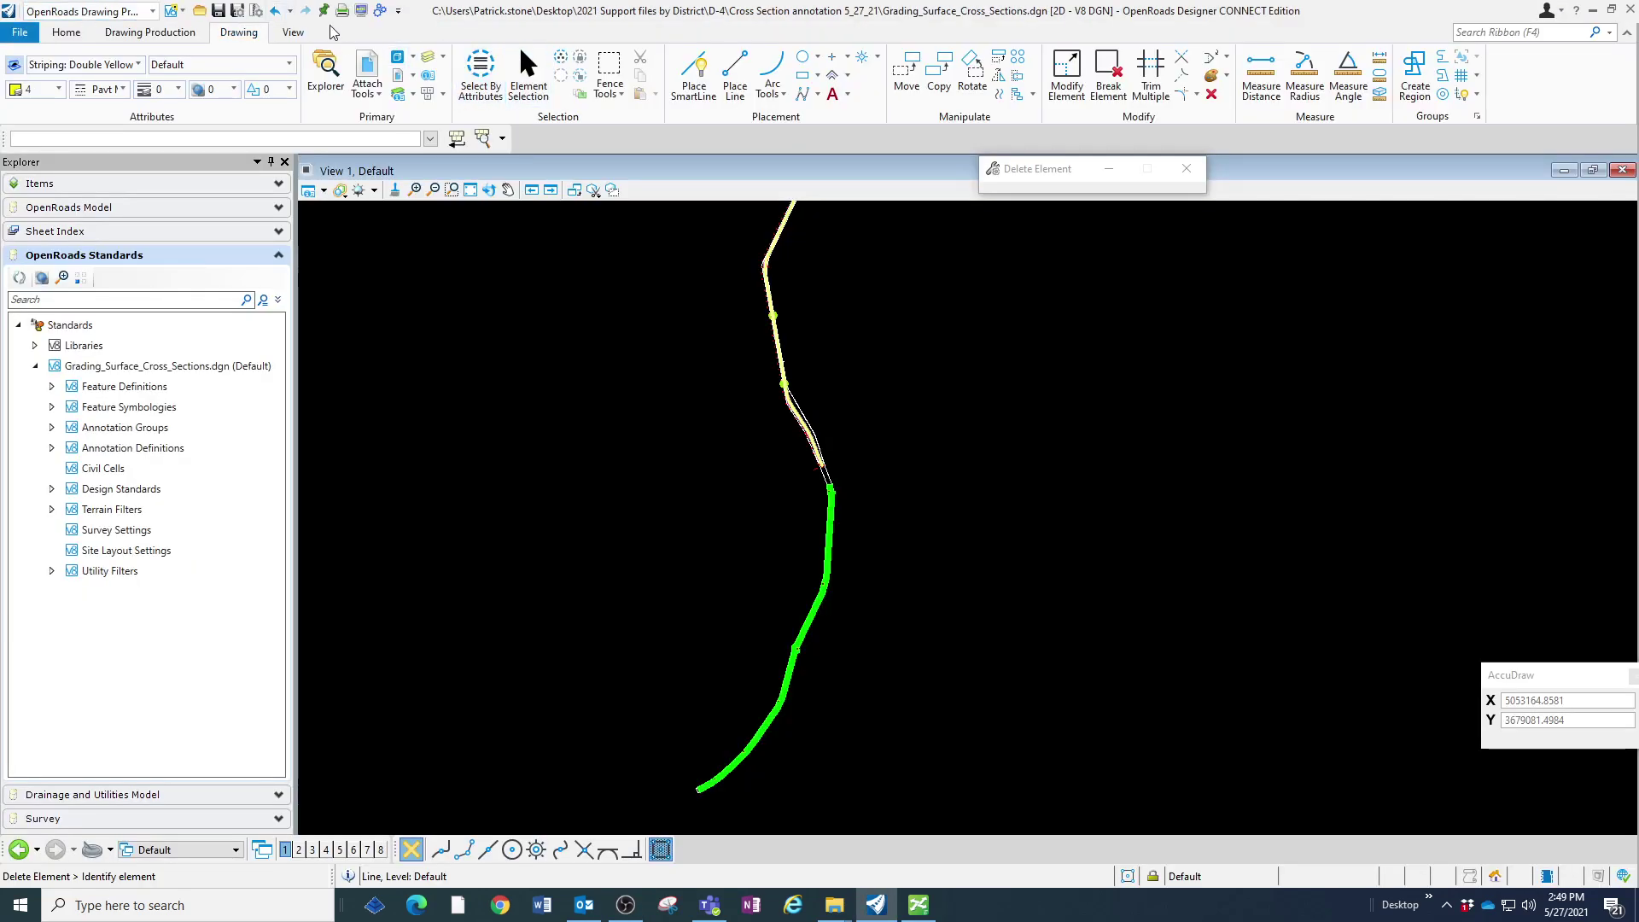
left_click(361, 11)
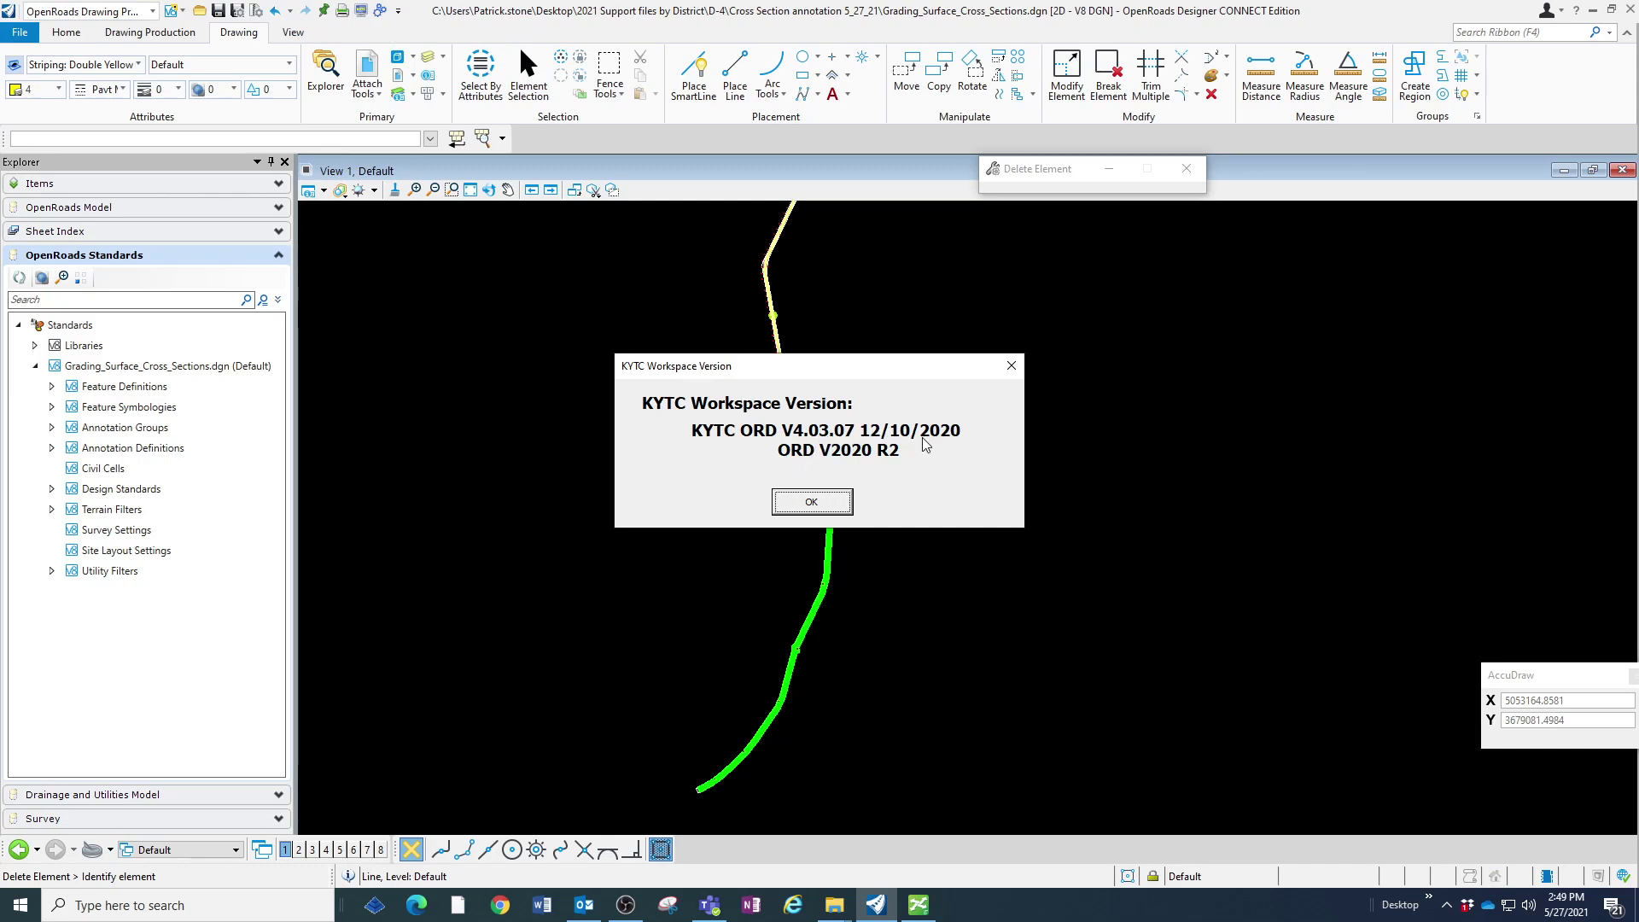
left_click(1011, 365)
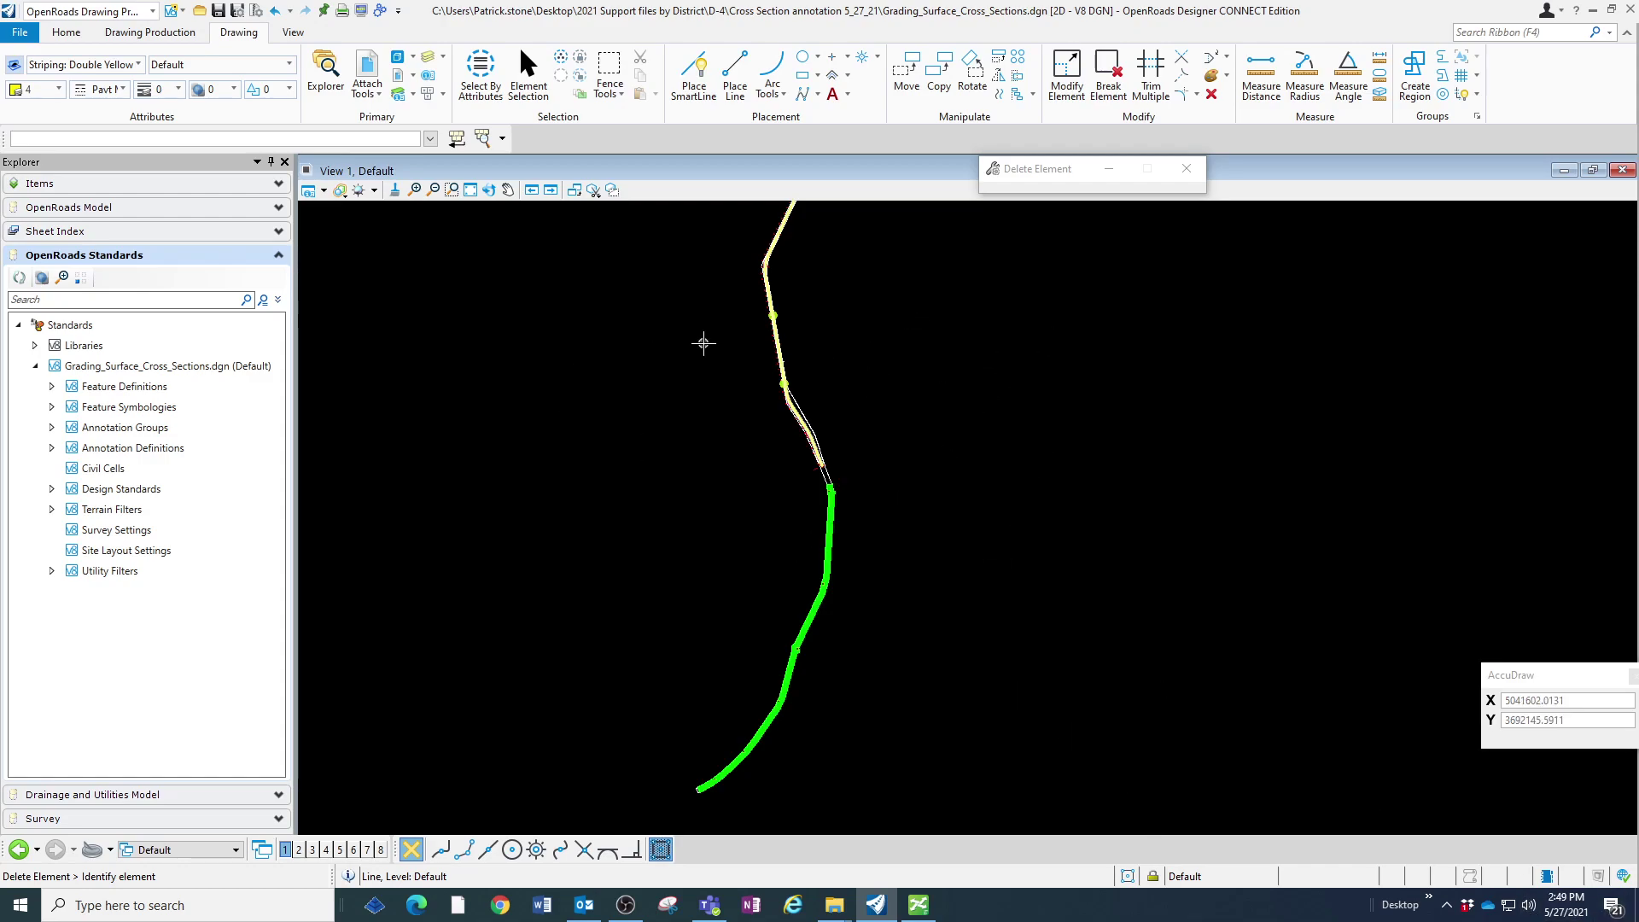
Examine the slope and dimension annotations in the Grading_CL - 332+86.00-1 cross section, and return to the Default view.
left_click(236, 850)
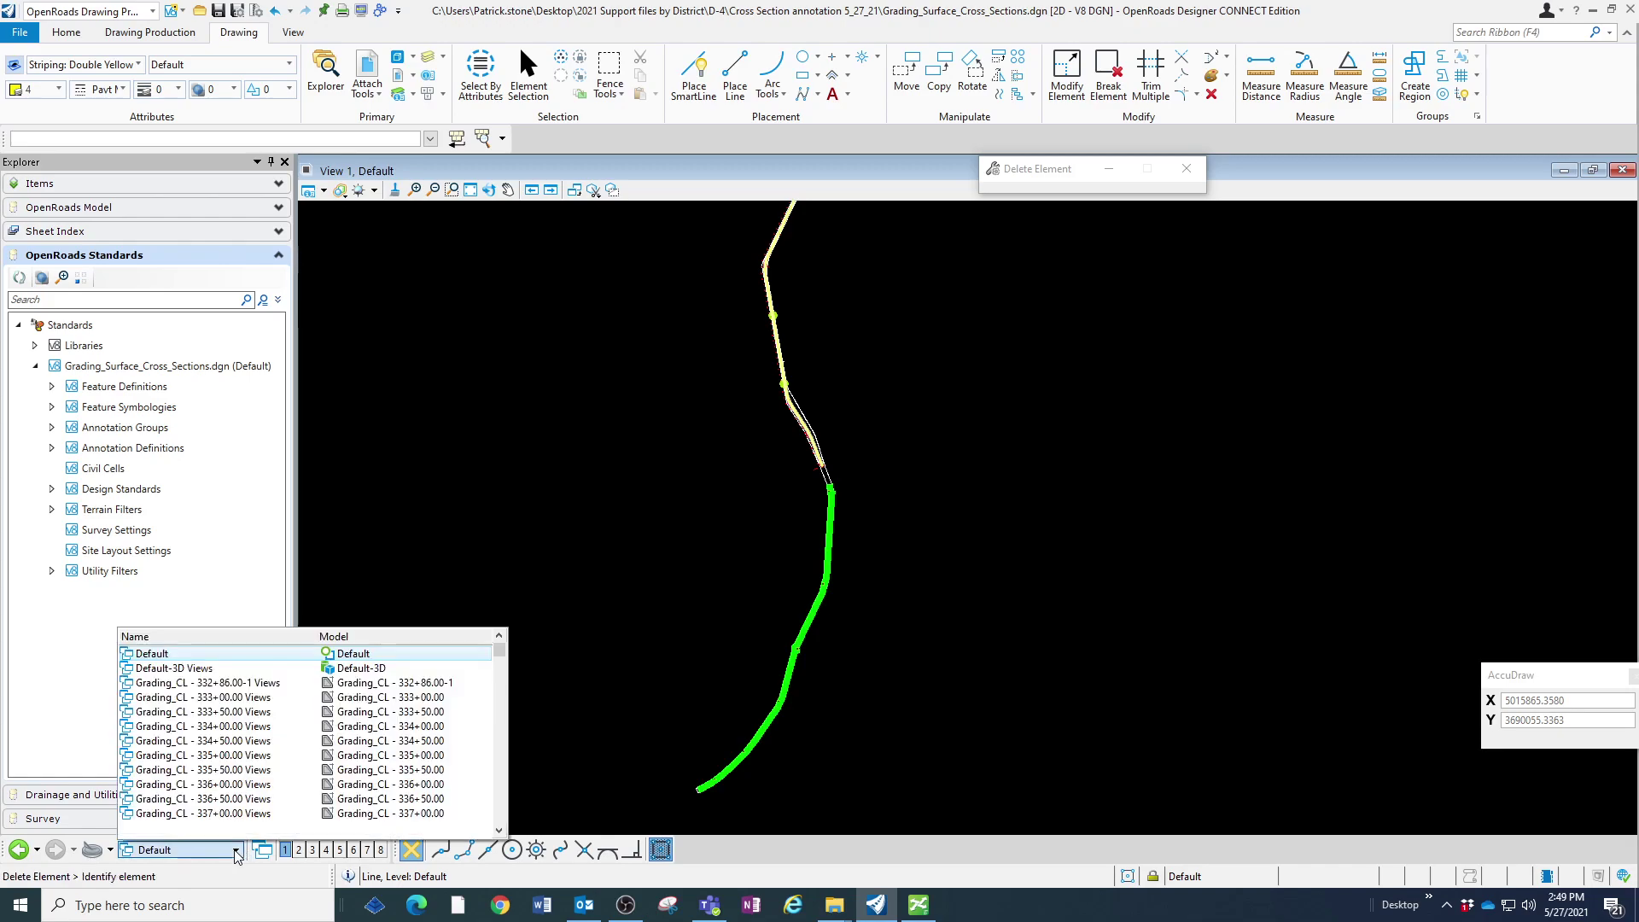
left_click(202, 682)
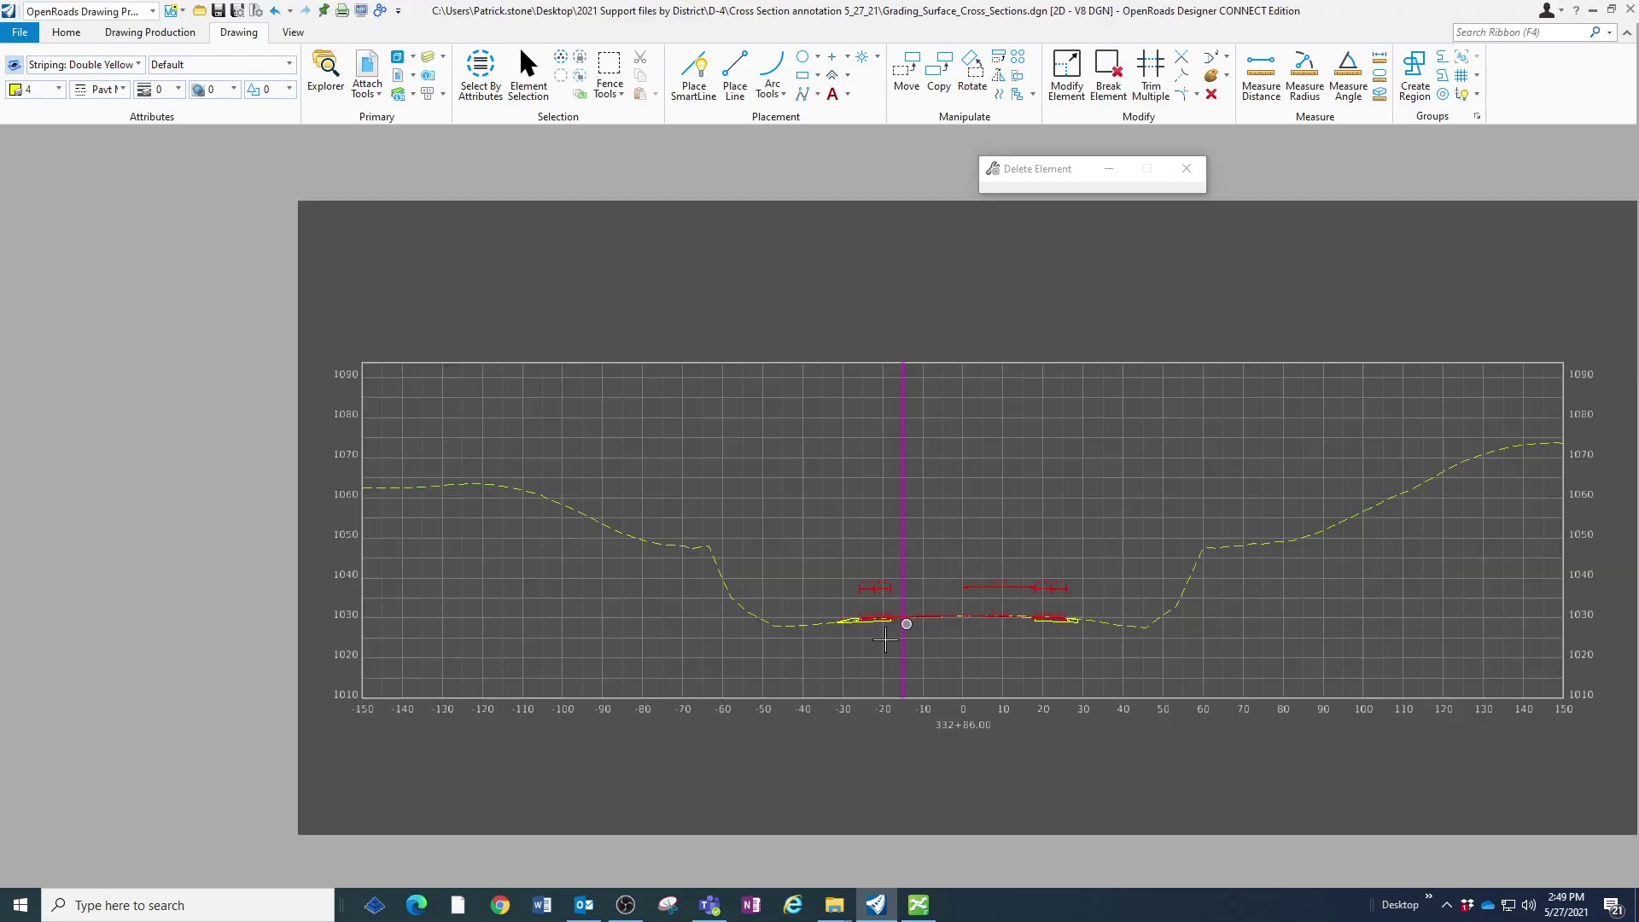
scroll(928, 629, "up", 7)
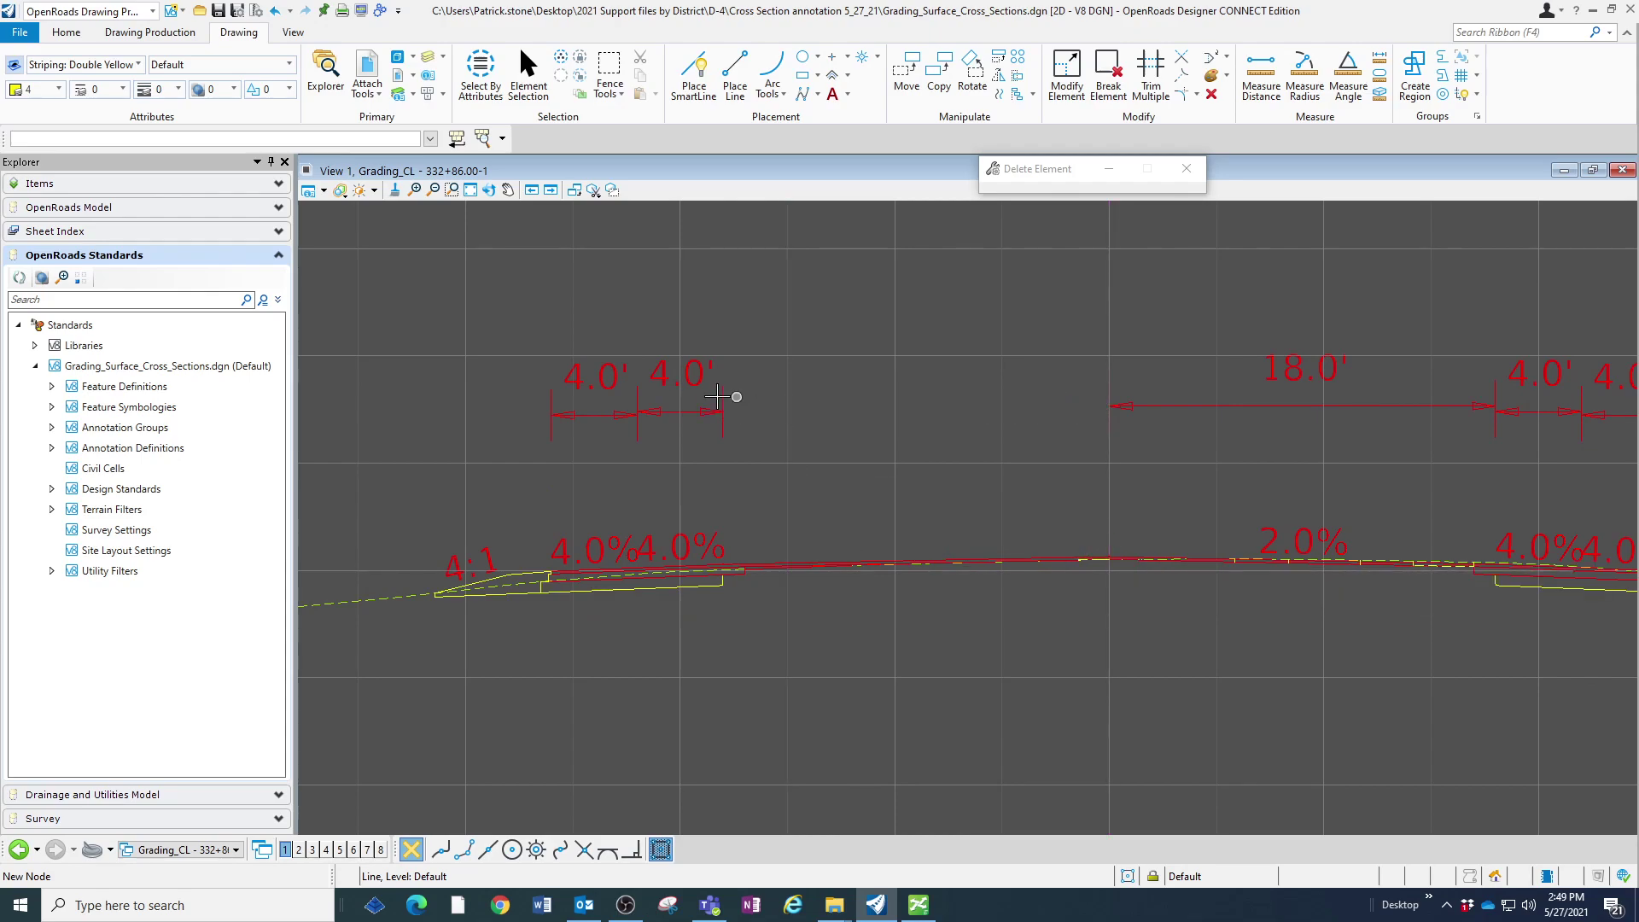
scroll(984, 440, "down", 4)
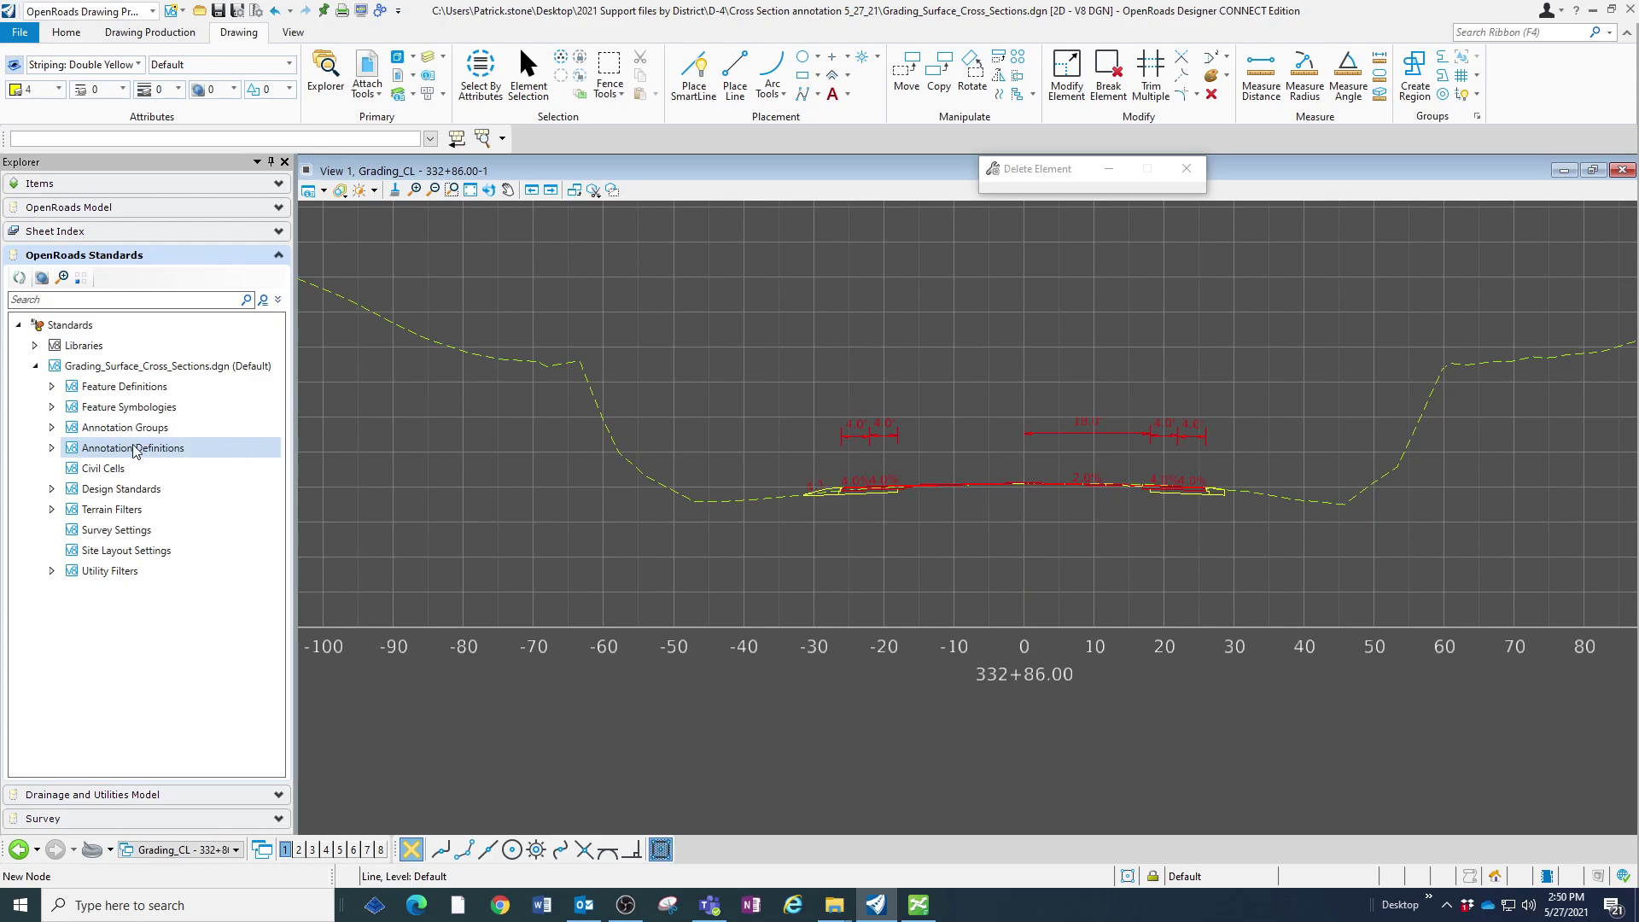
left_click(236, 850)
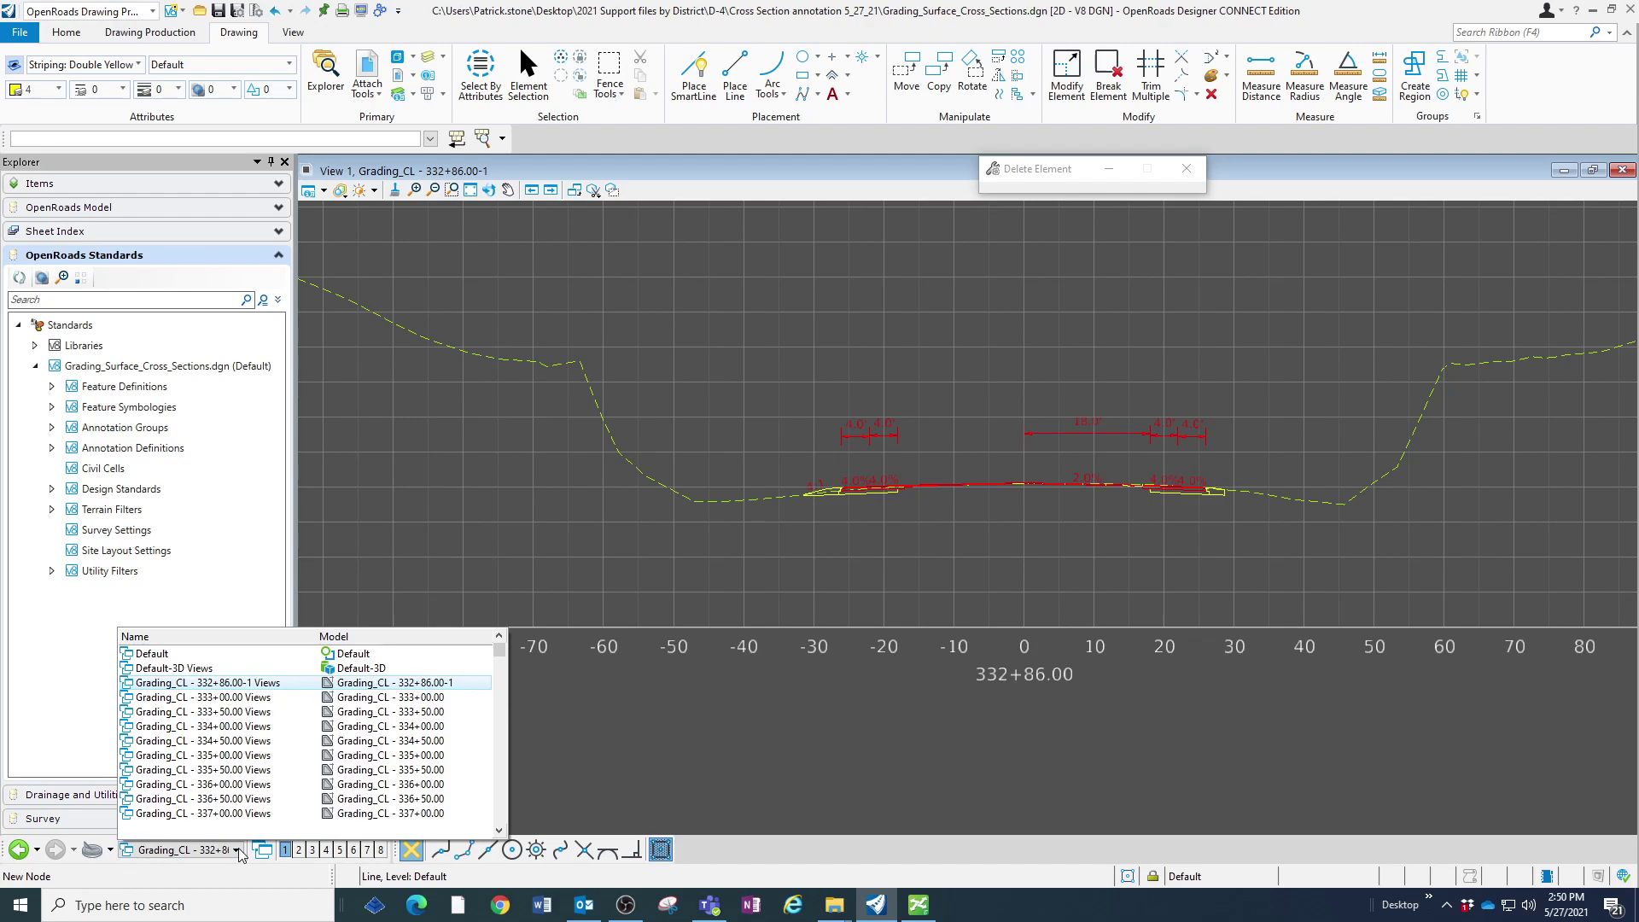
left_click(167, 655)
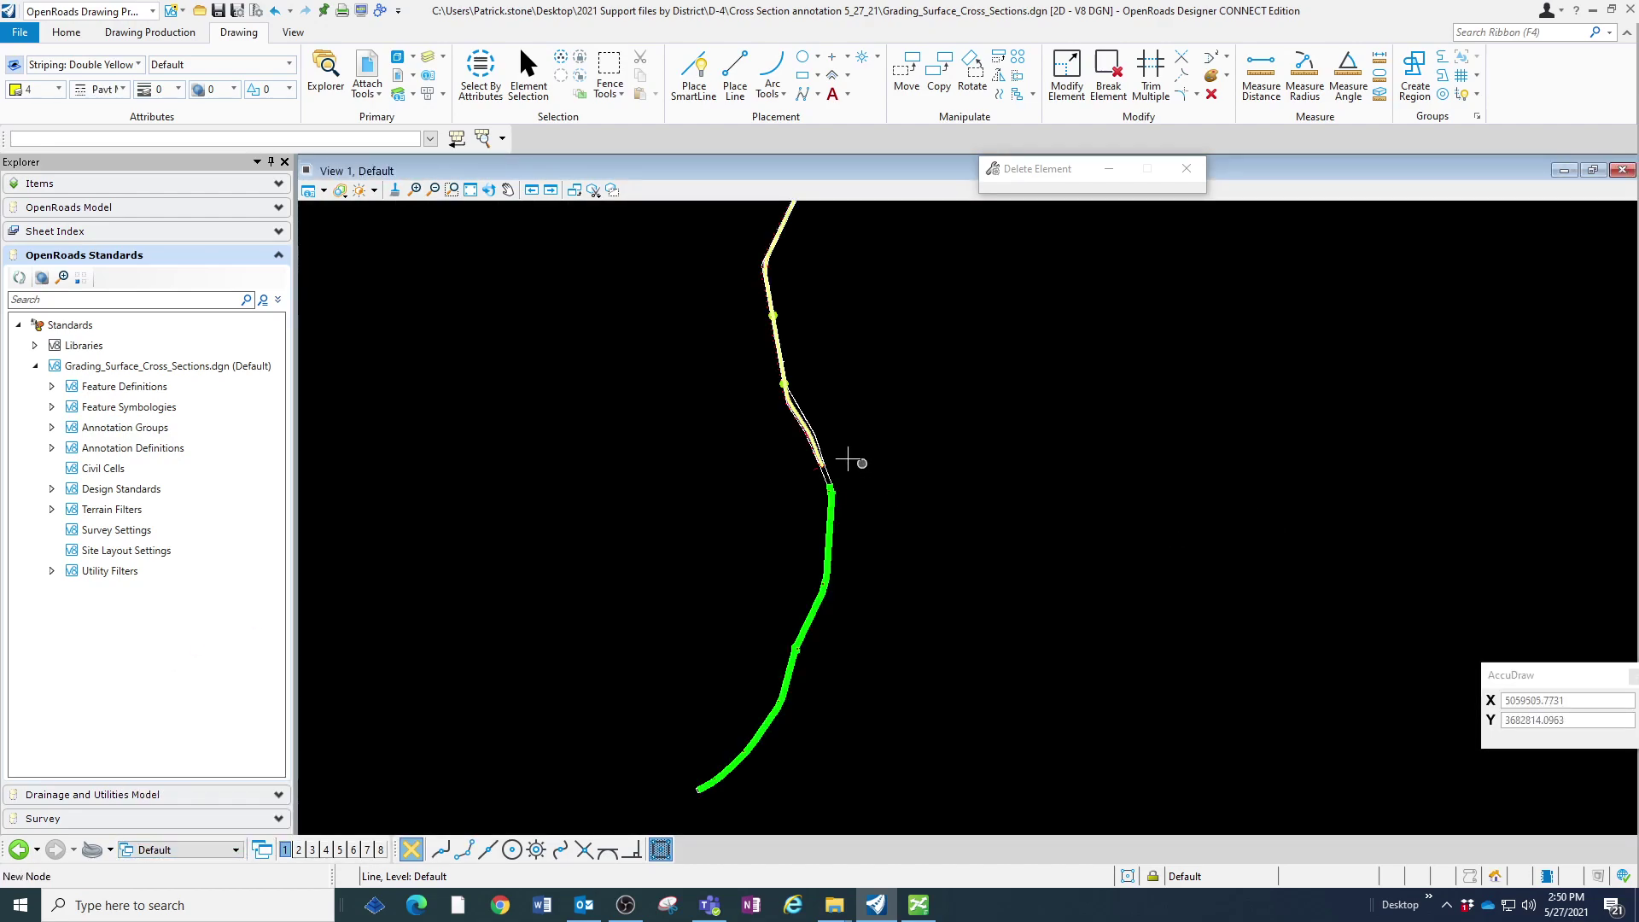
Reopen the Explorer and expand the Annotation Groups of Grading_Surface_Cross_Sections.dgn in the OpenRoads Standards.
left_click(120, 386)
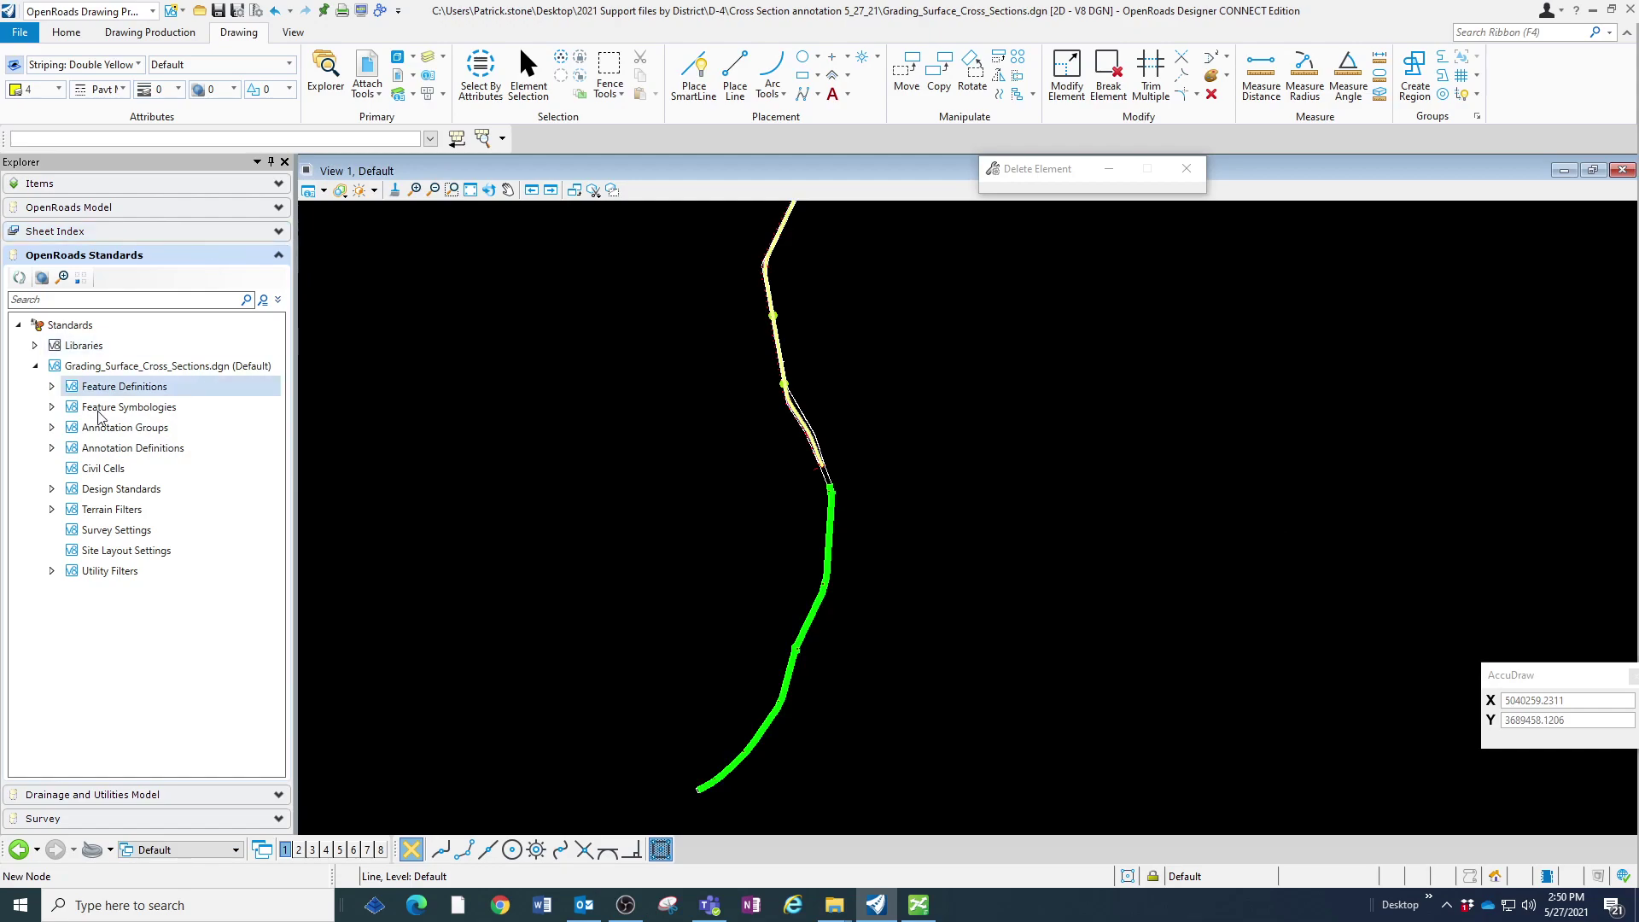
left_click(284, 163)
left_click(325, 73)
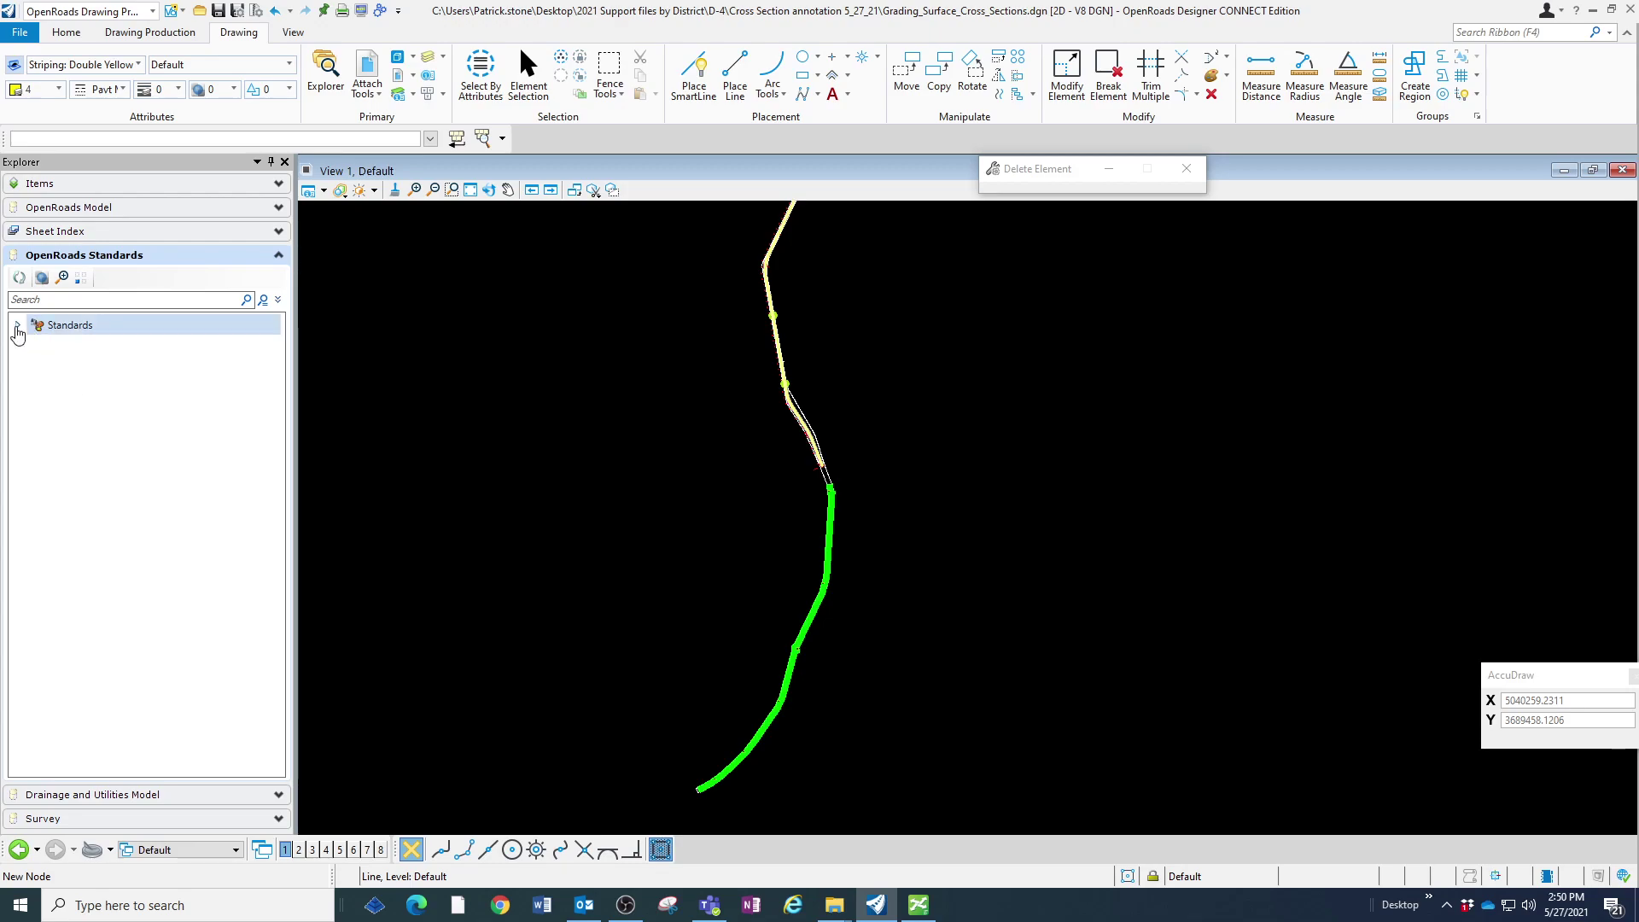
left_click(18, 328)
left_click(31, 367)
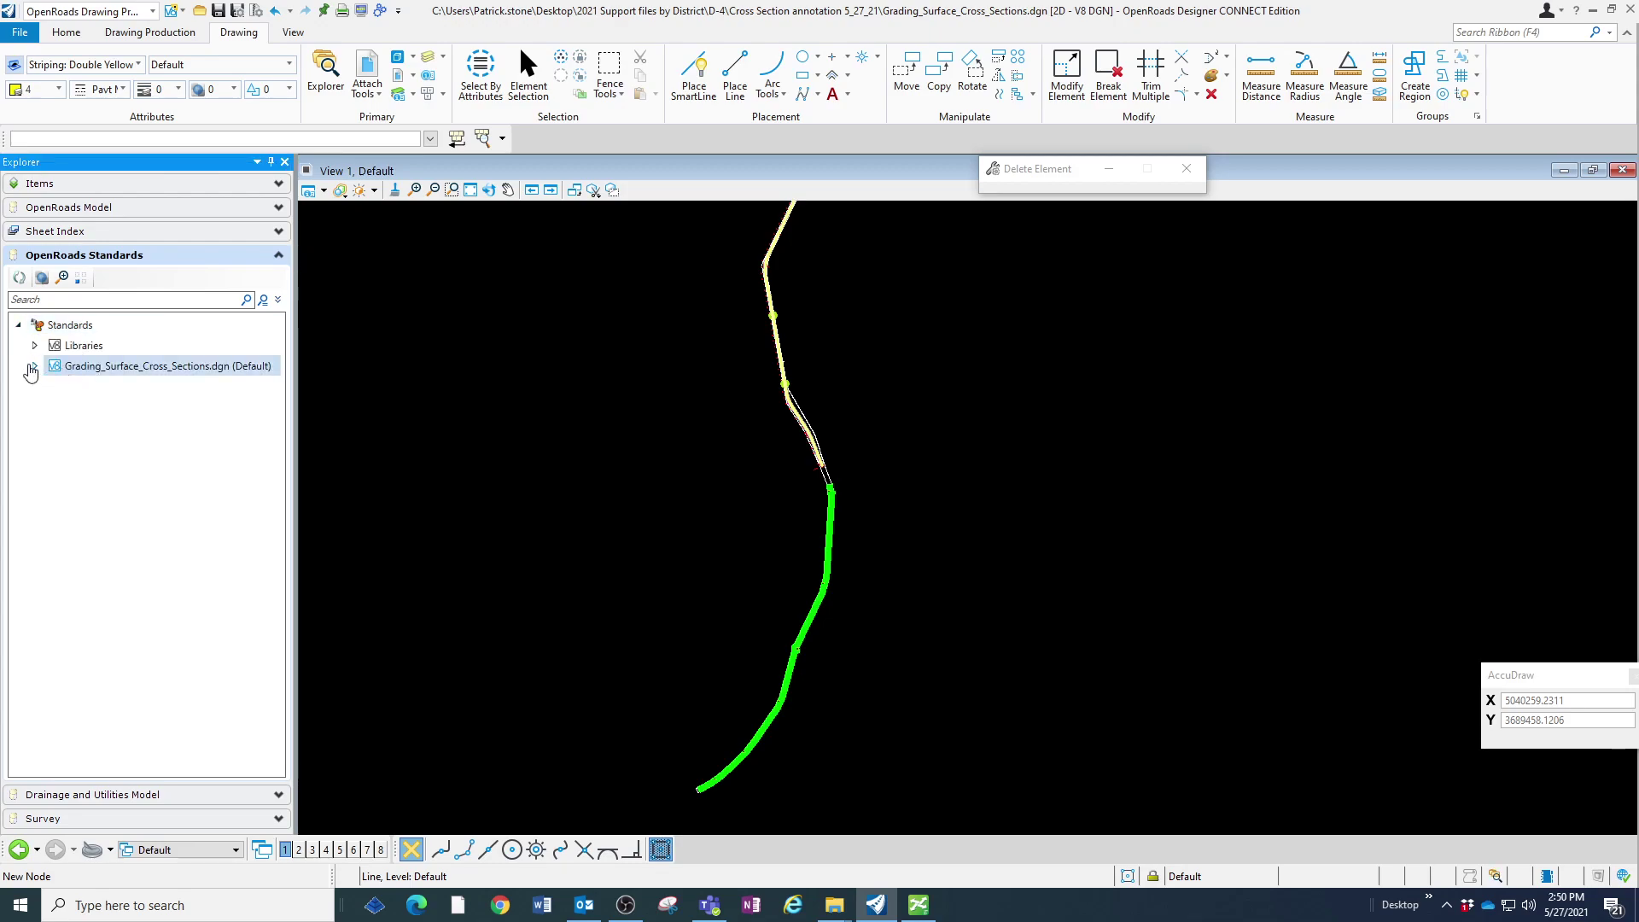
left_click(34, 367)
left_click(89, 388)
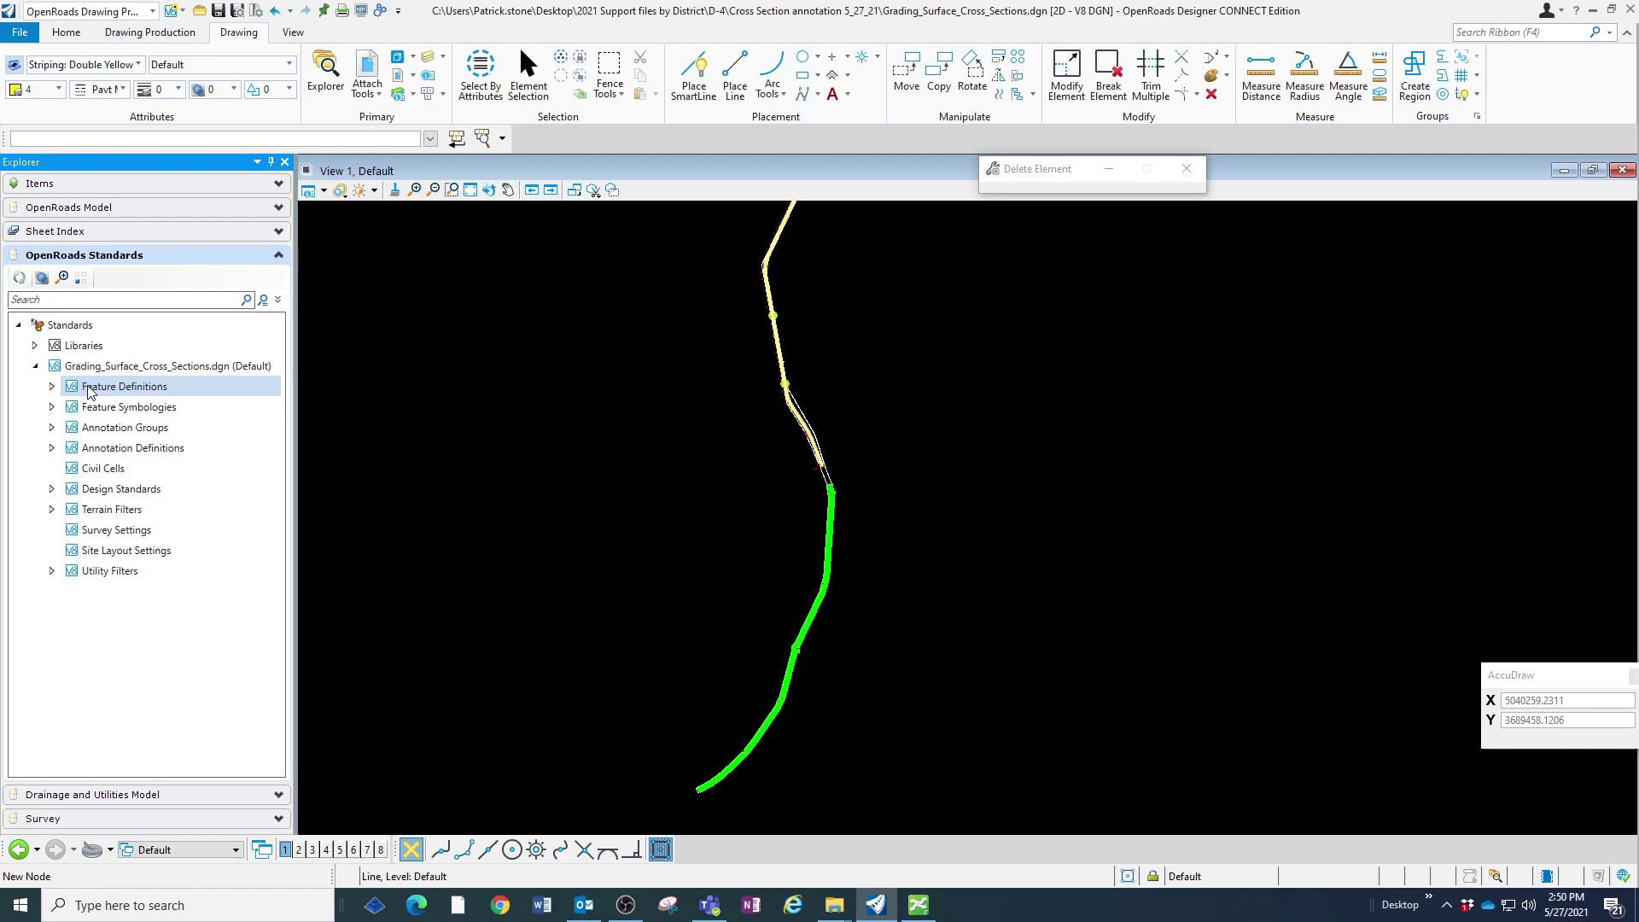
left_click(86, 426)
left_click(51, 426)
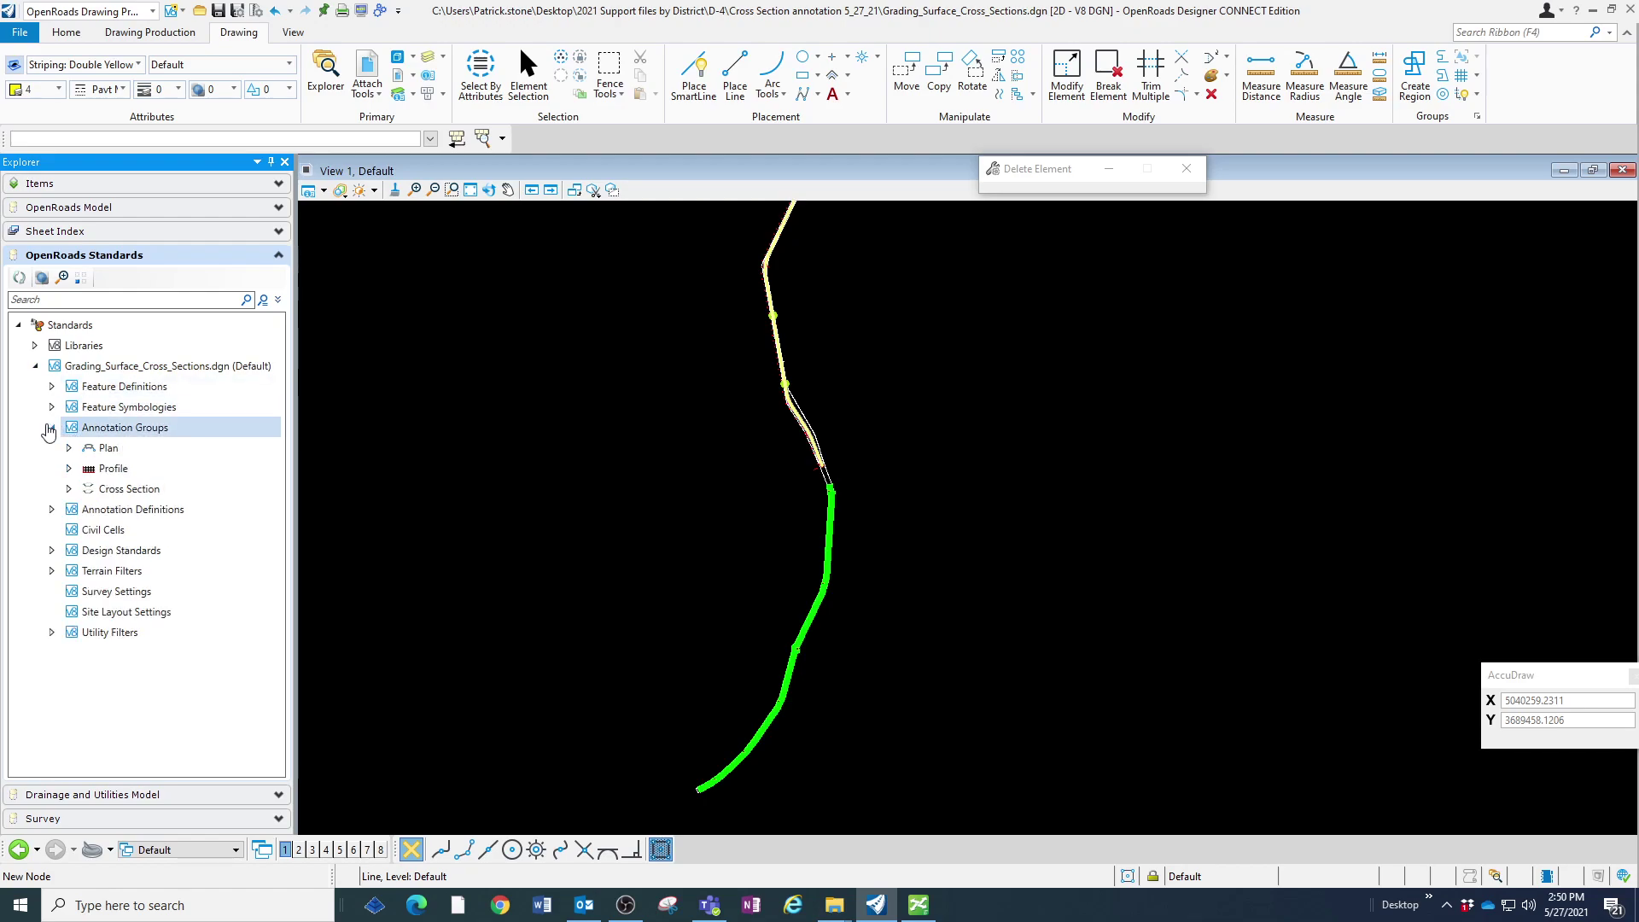
Expand the Cross Section annotation groups down to the Drawing, Full Size, 10 Scale Full Size folder.
left_click(68, 488)
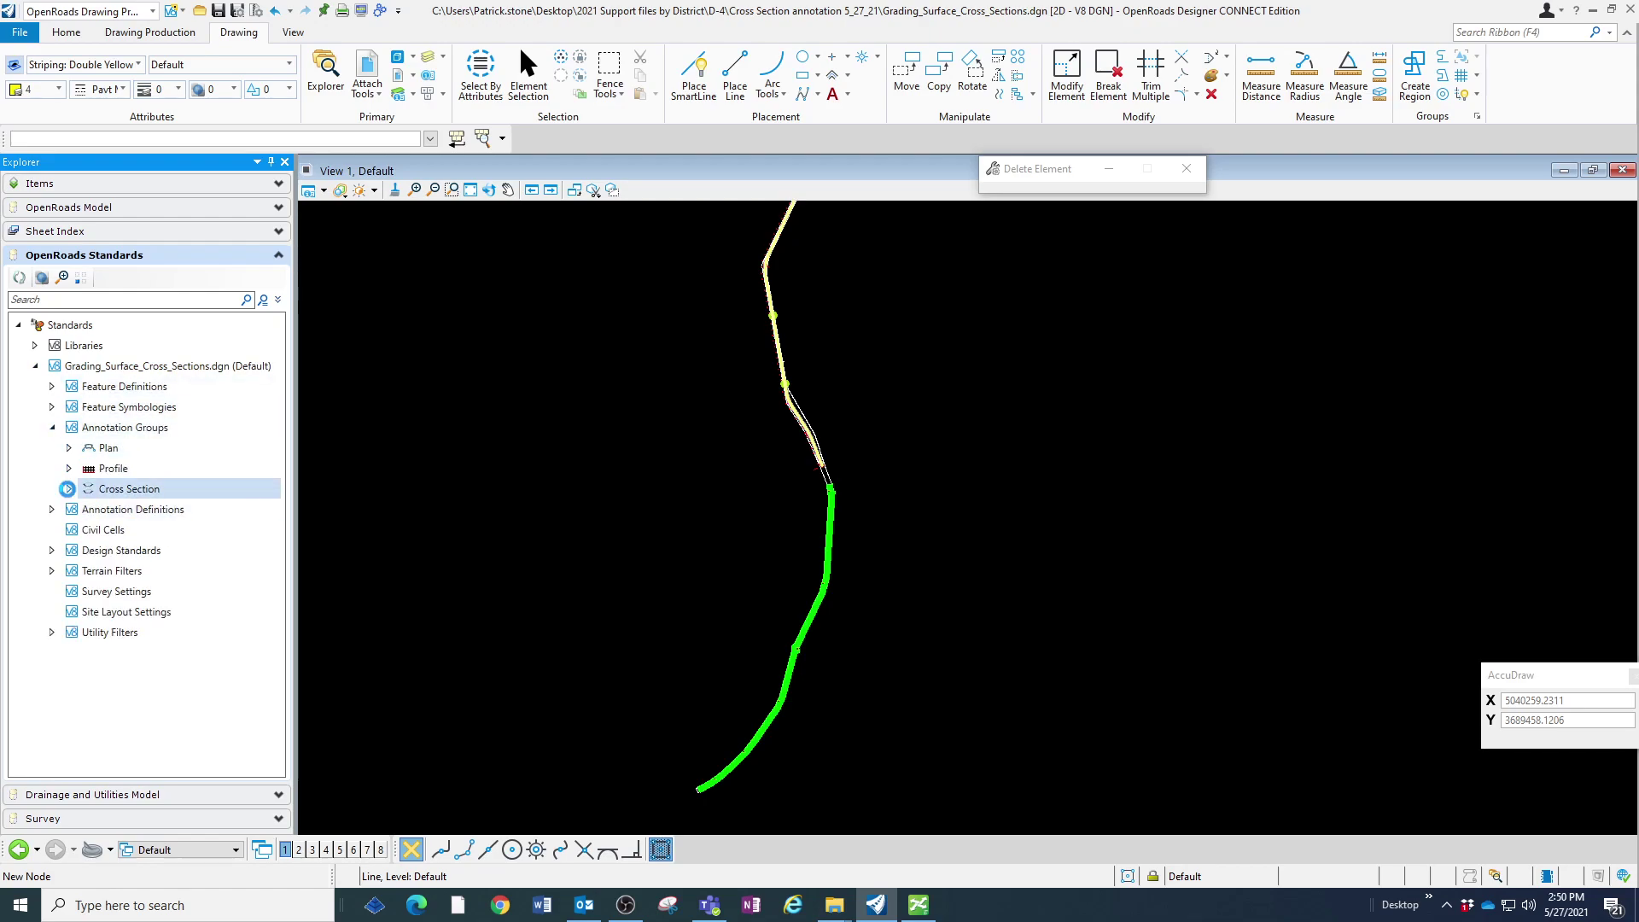
left_click(84, 508)
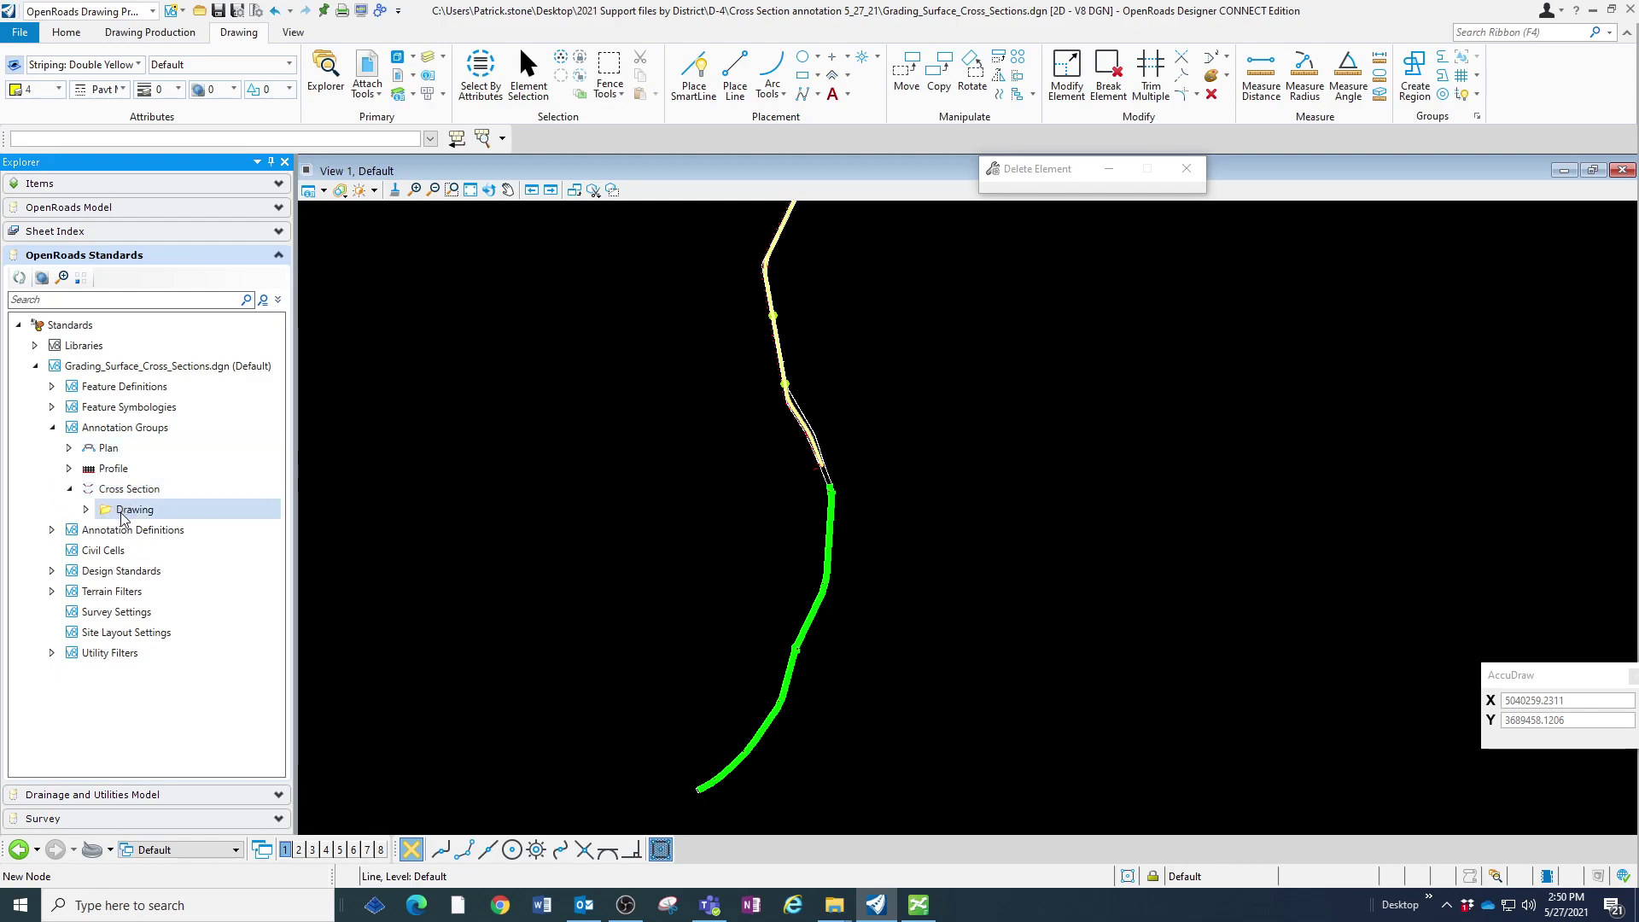
left_click(128, 529)
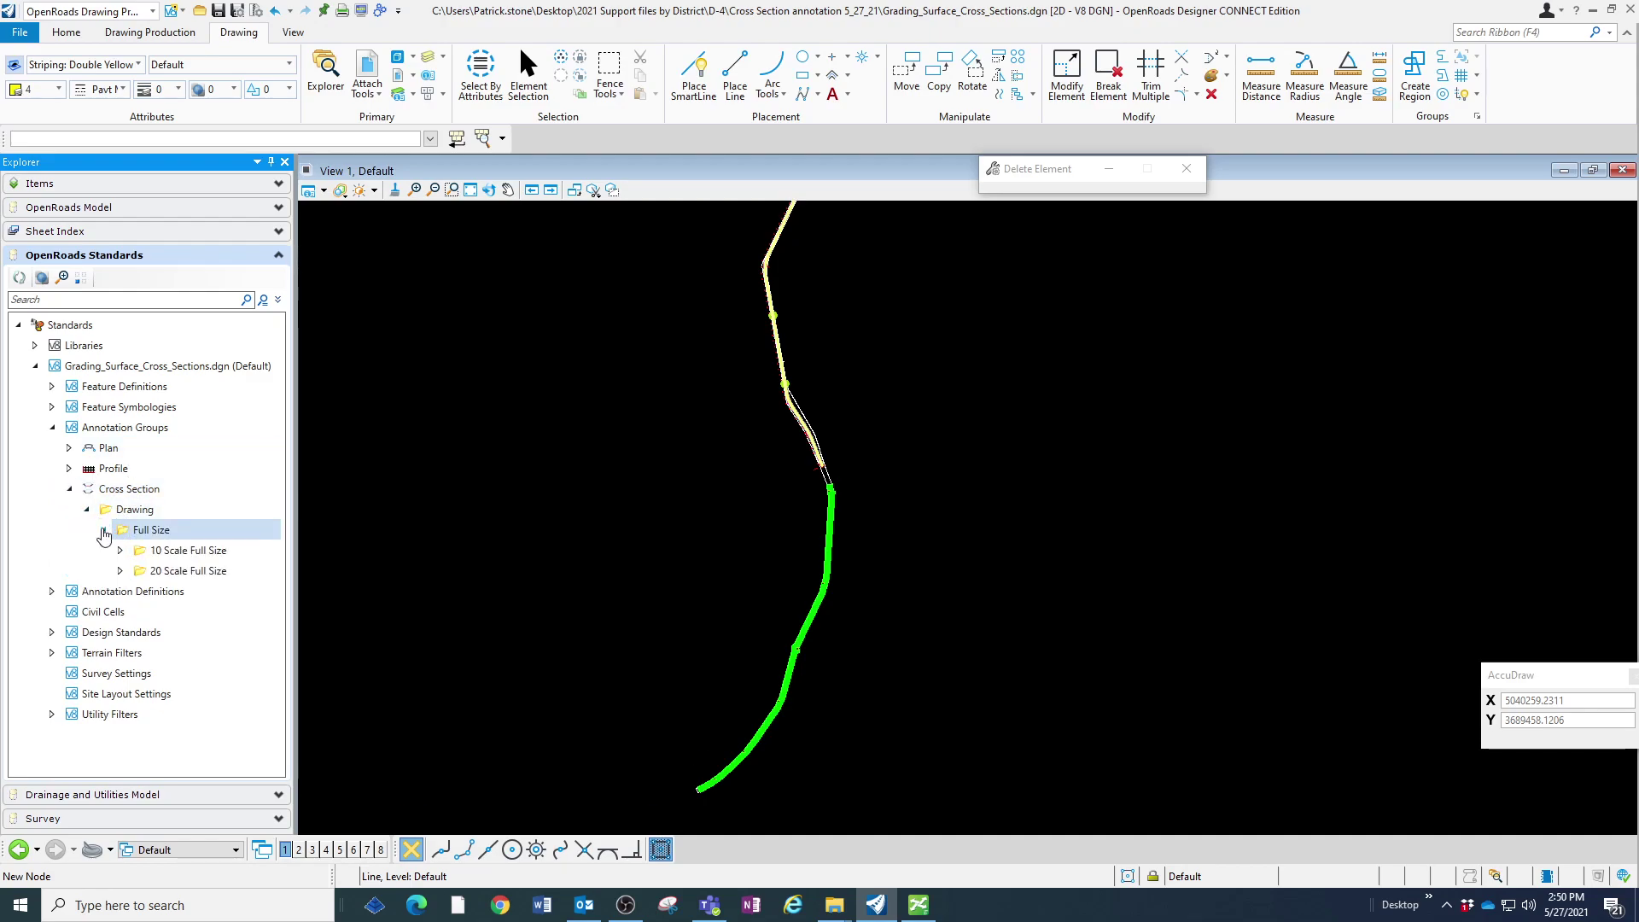
left_click(122, 550)
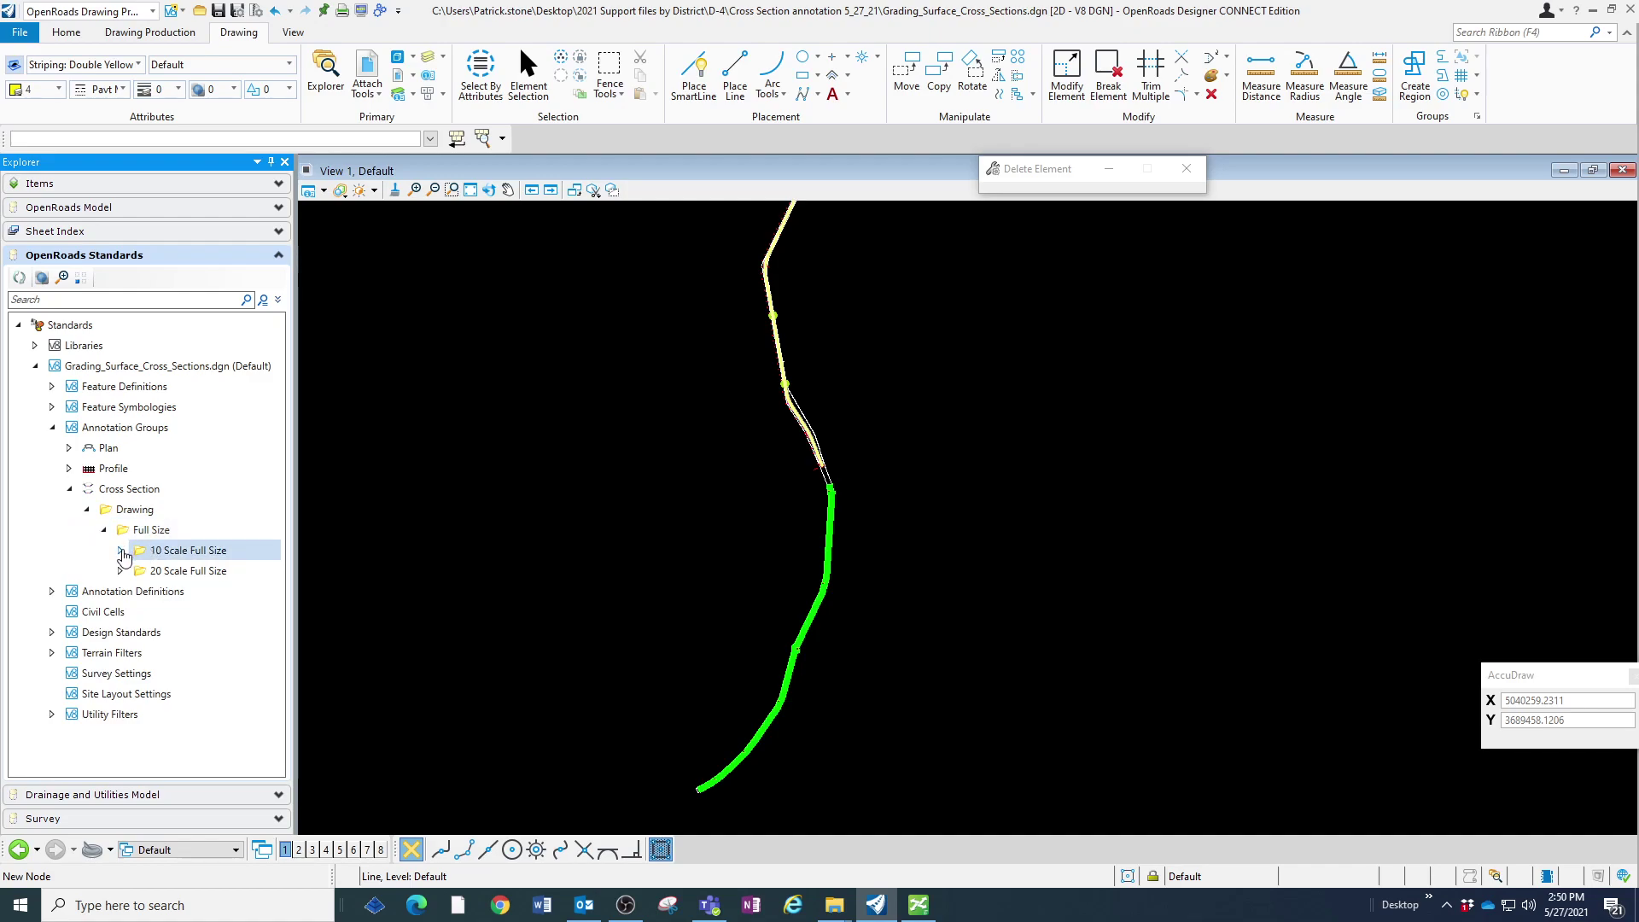
left_click(120, 551)
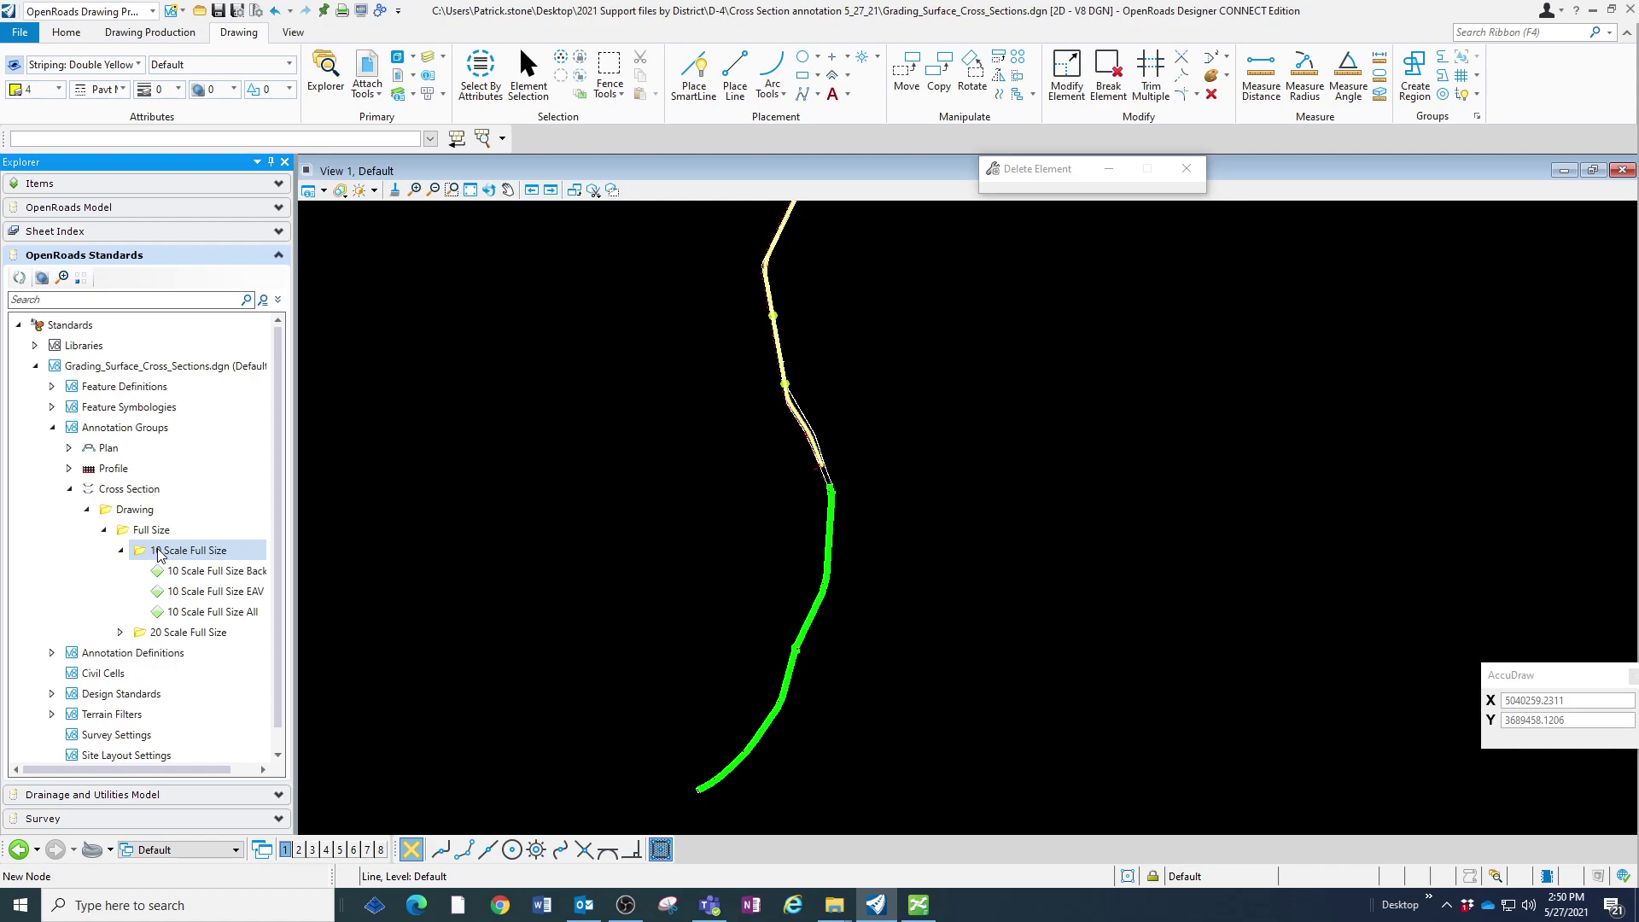
Open the 10 Scale Full Size All annotation group for managing its annotations.
double_click(194, 613)
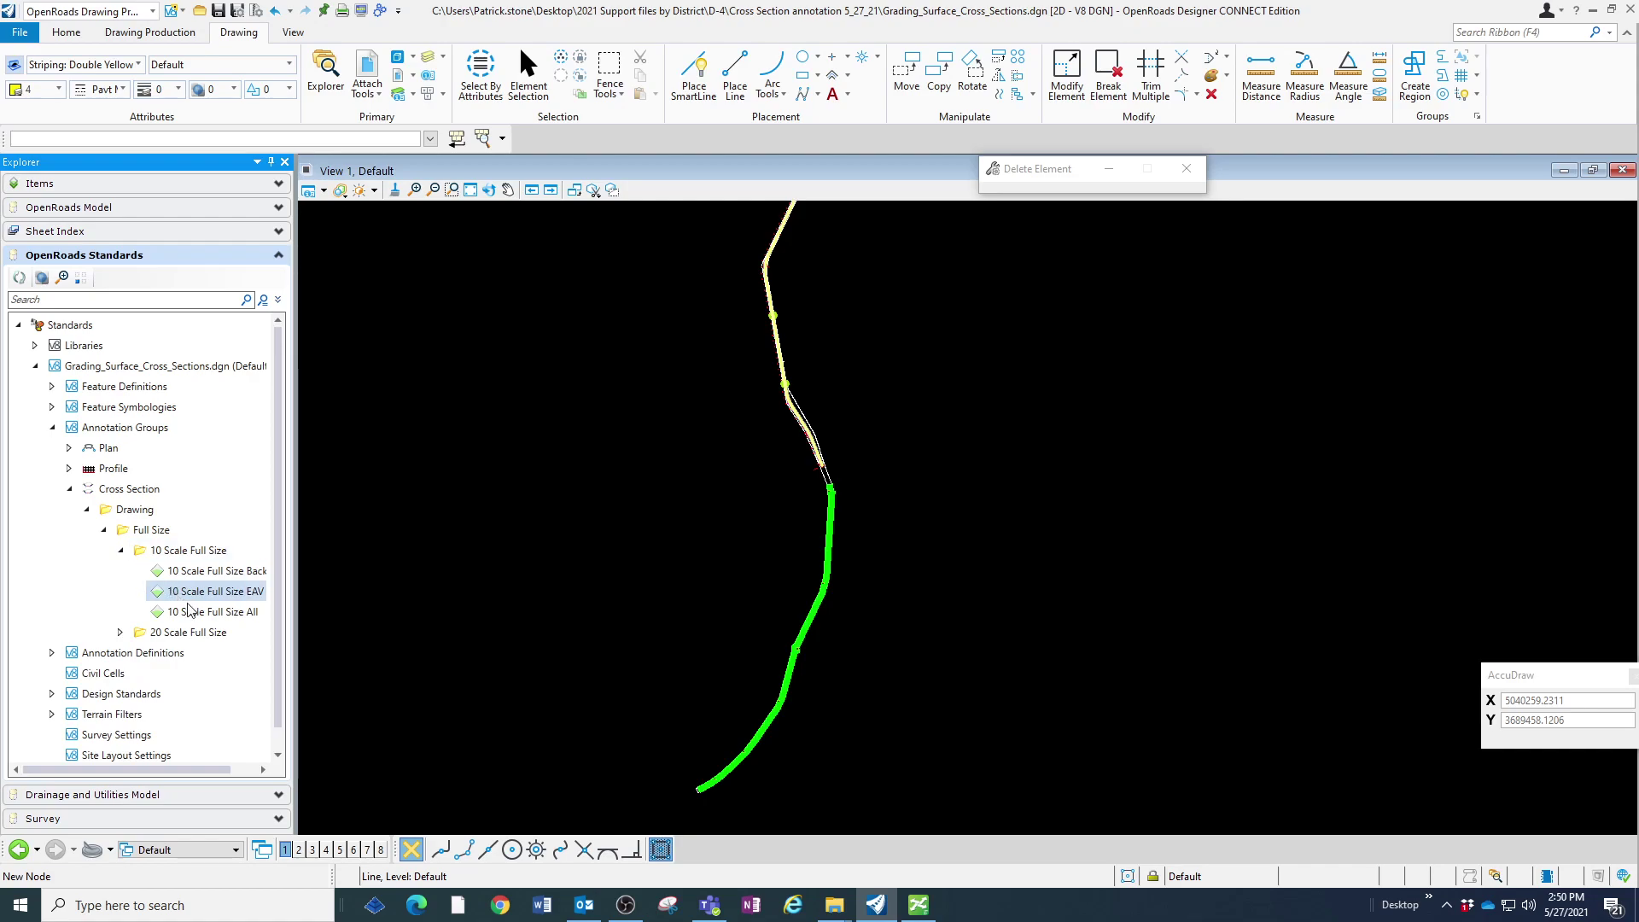
right_click(196, 619)
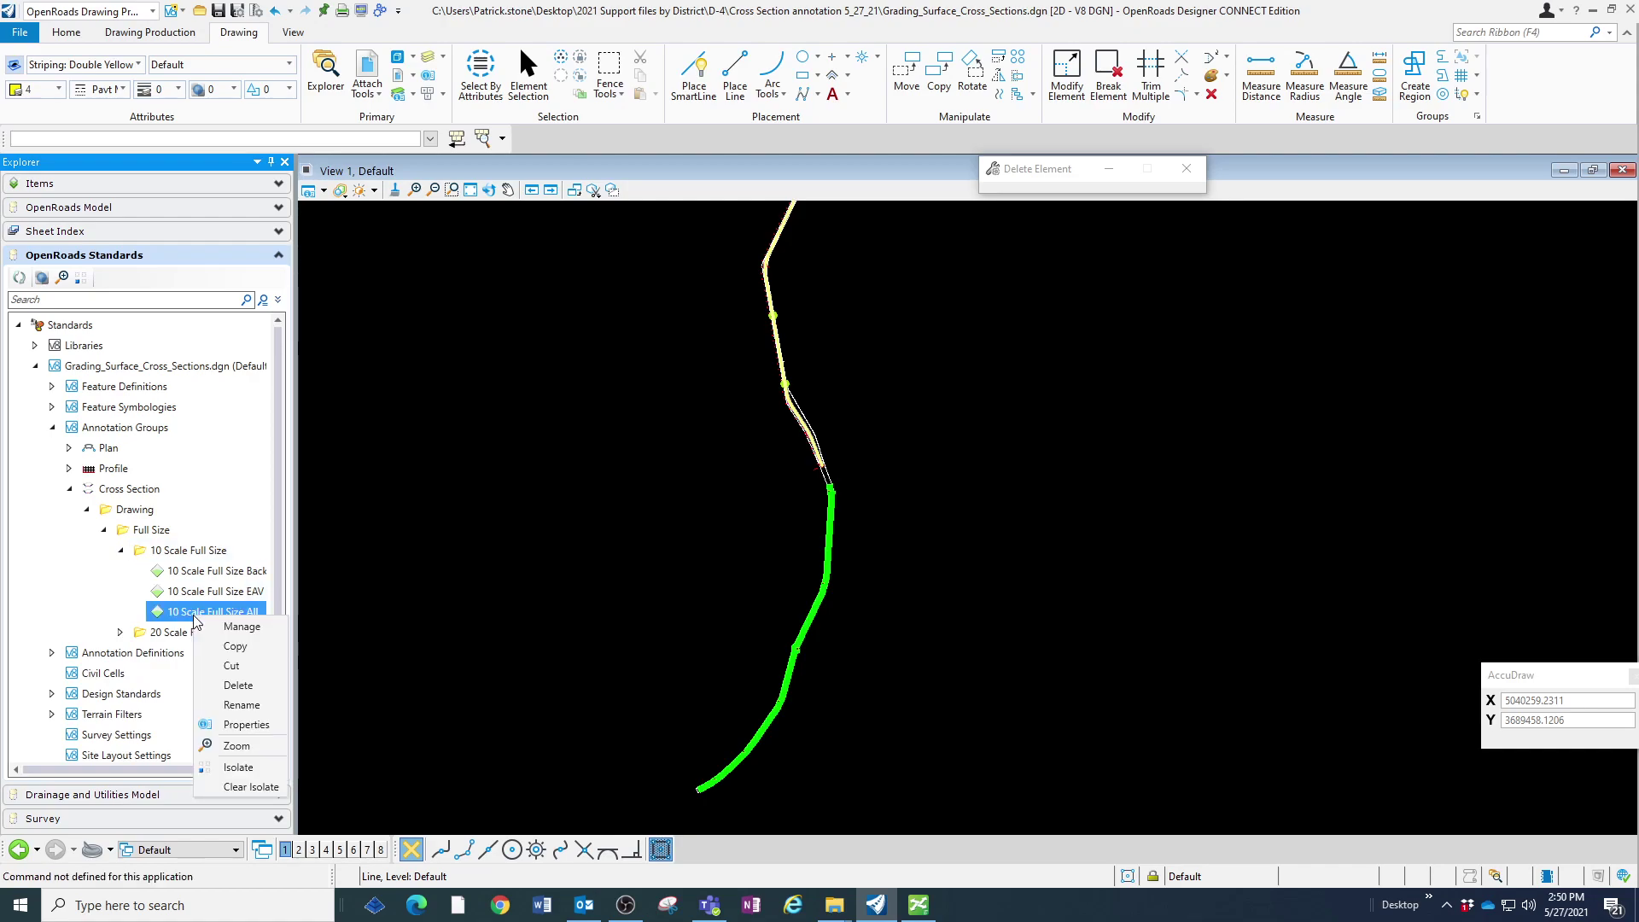
left_click(241, 627)
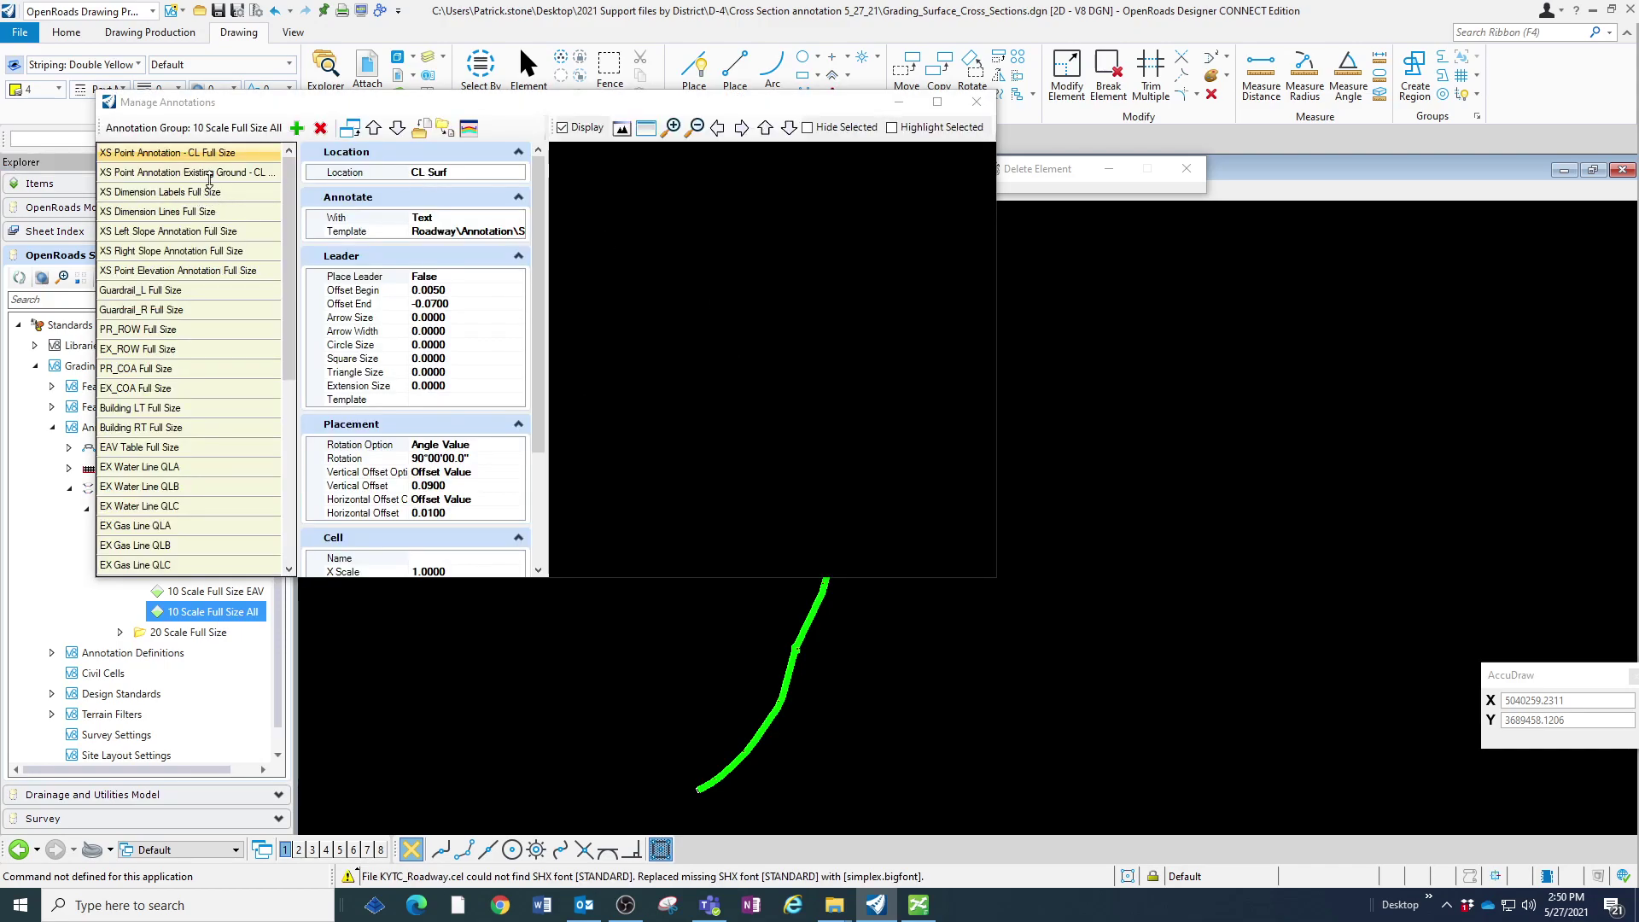
Open the location filter of the XS Right Slope Annotation Full Size annotation.
left_click(156, 256)
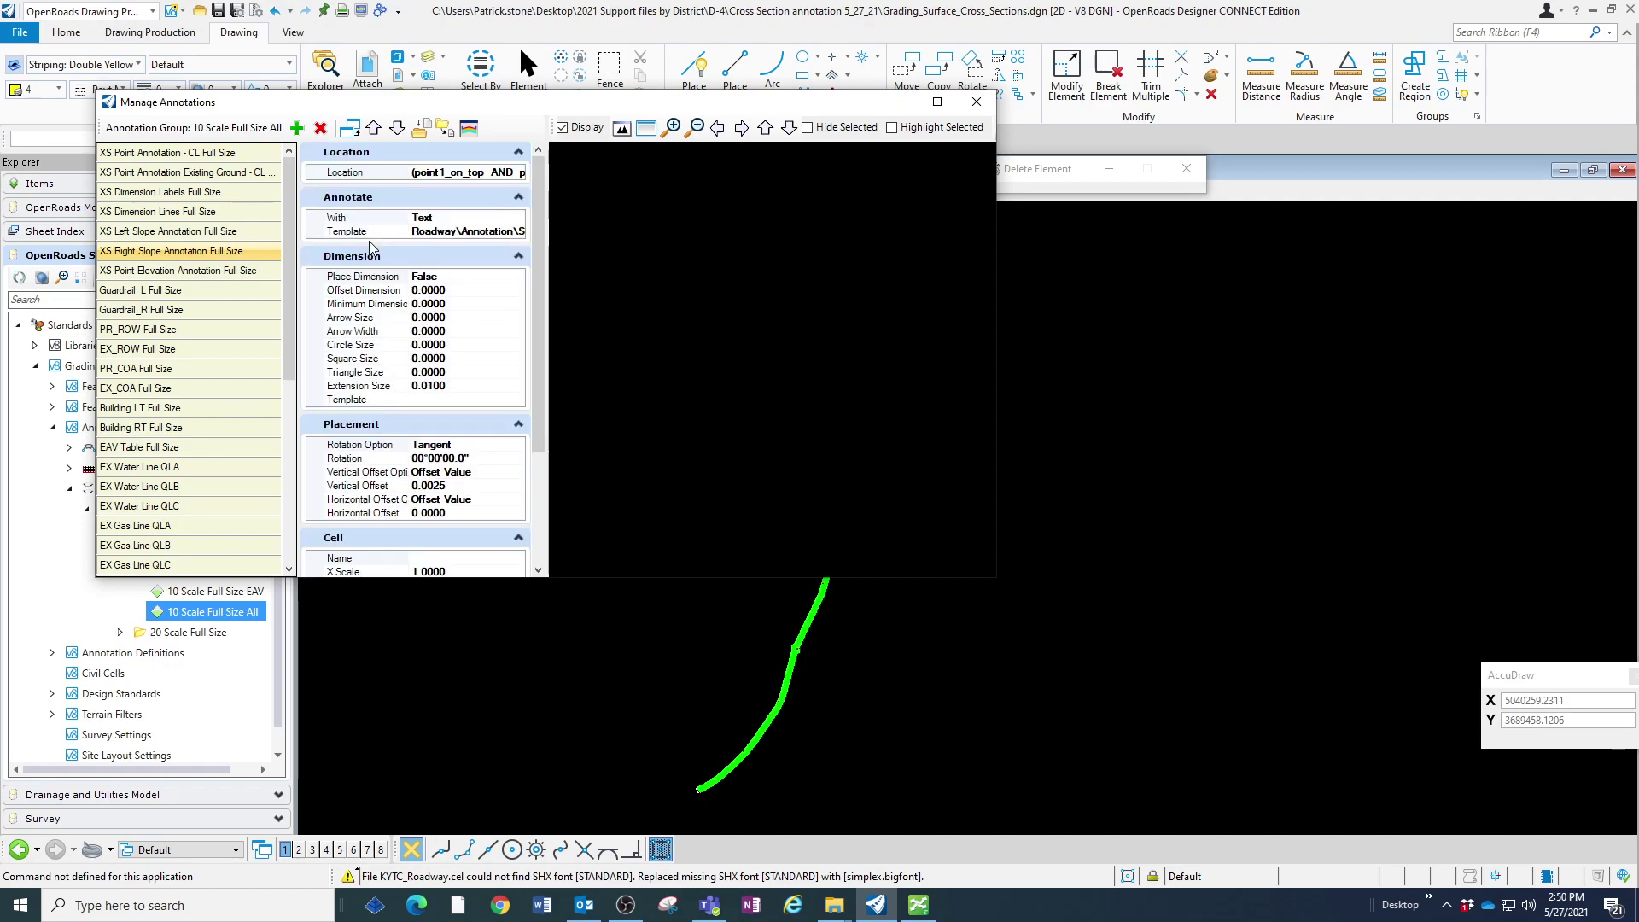
left_click(450, 173)
left_click(518, 172)
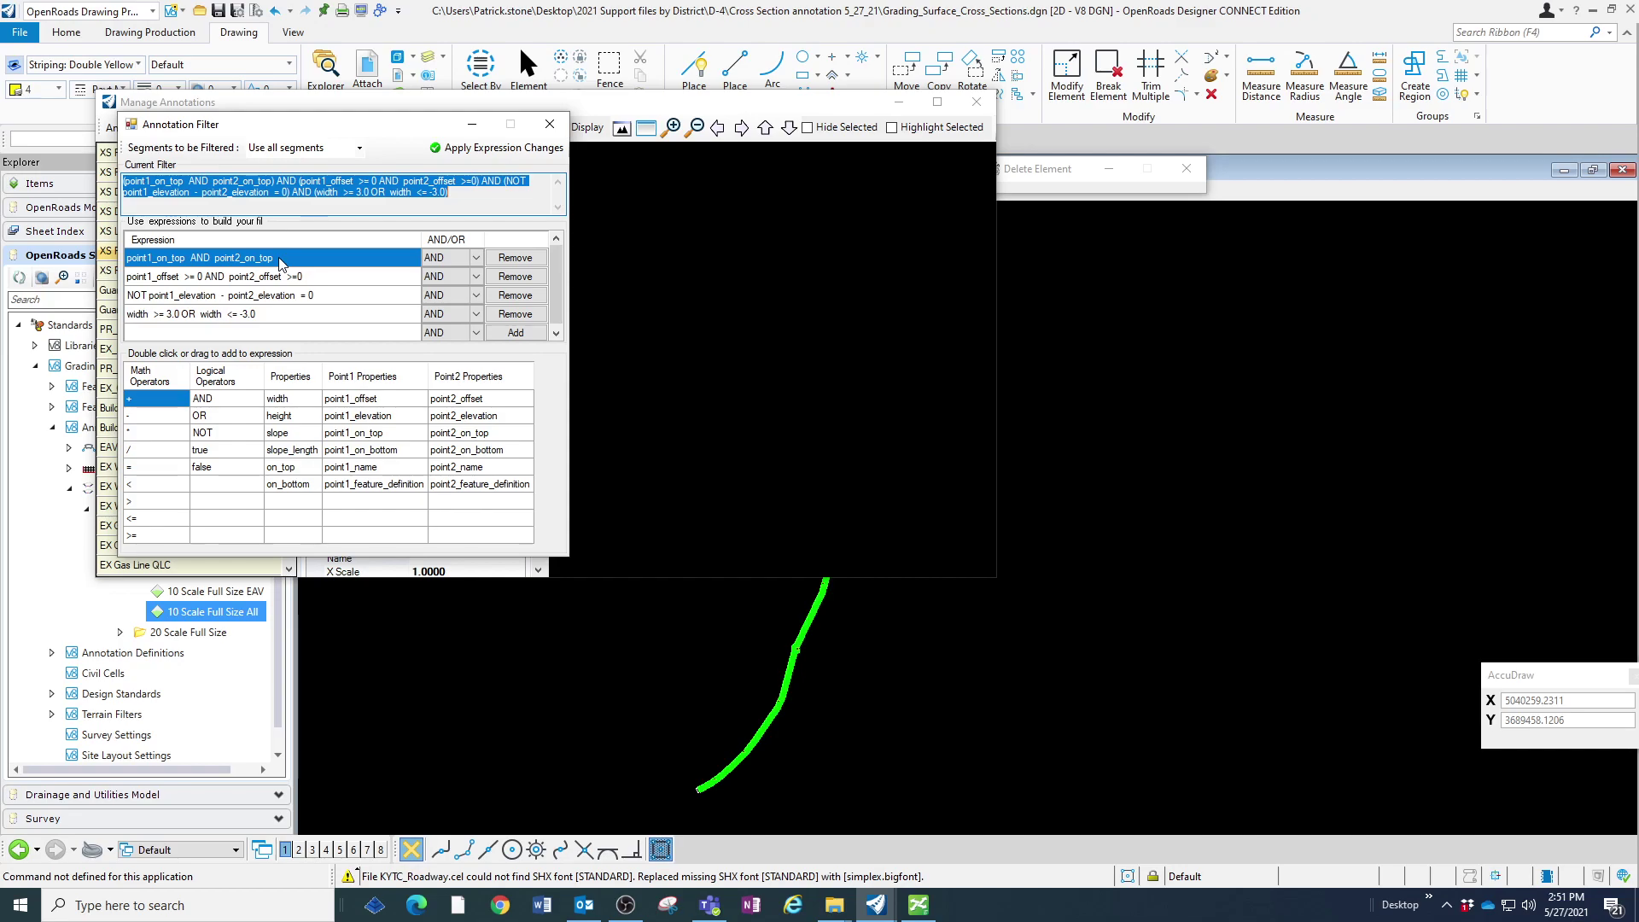
Examine the Create list of segments option for the right slope filter, and switch back to Use all segments.
left_click(355, 147)
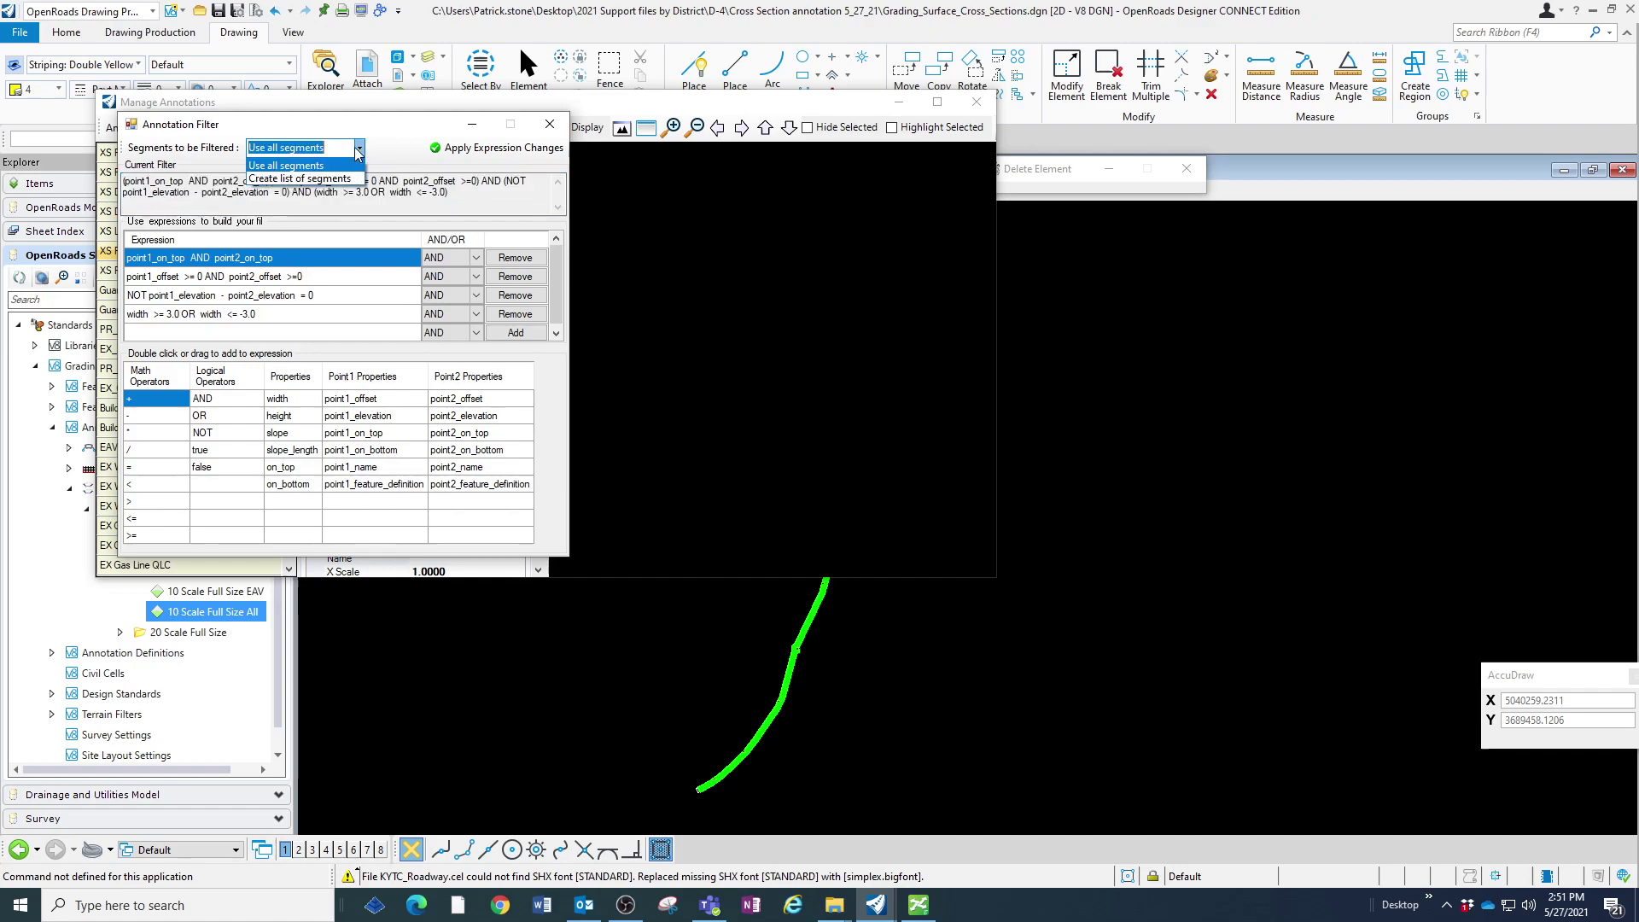
left_click(355, 147)
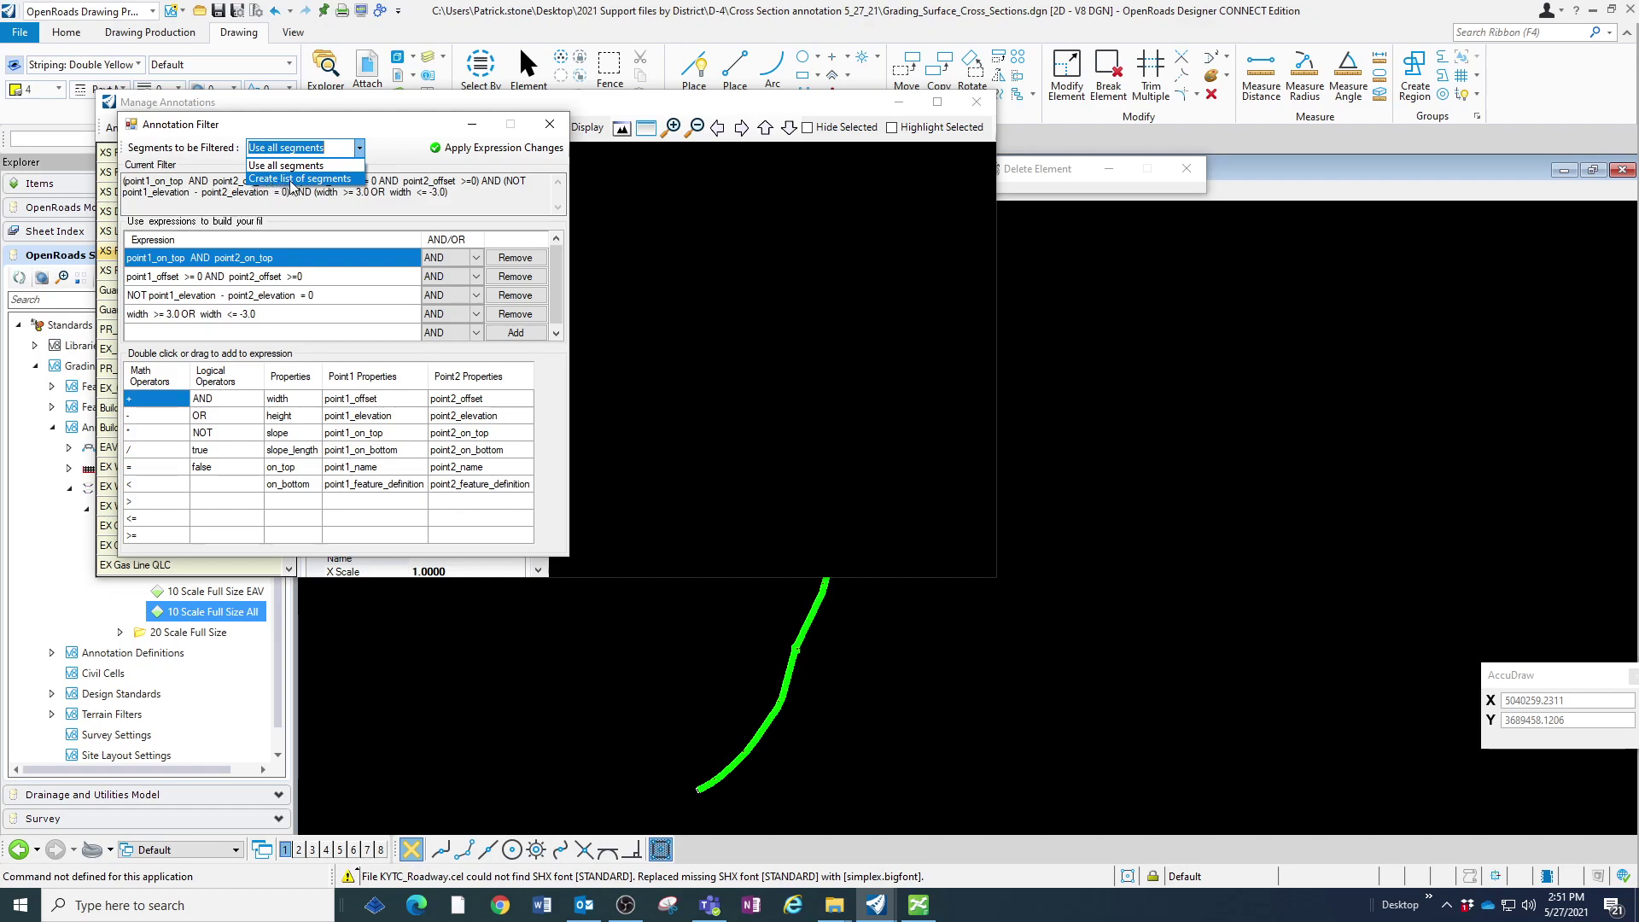
left_click(291, 179)
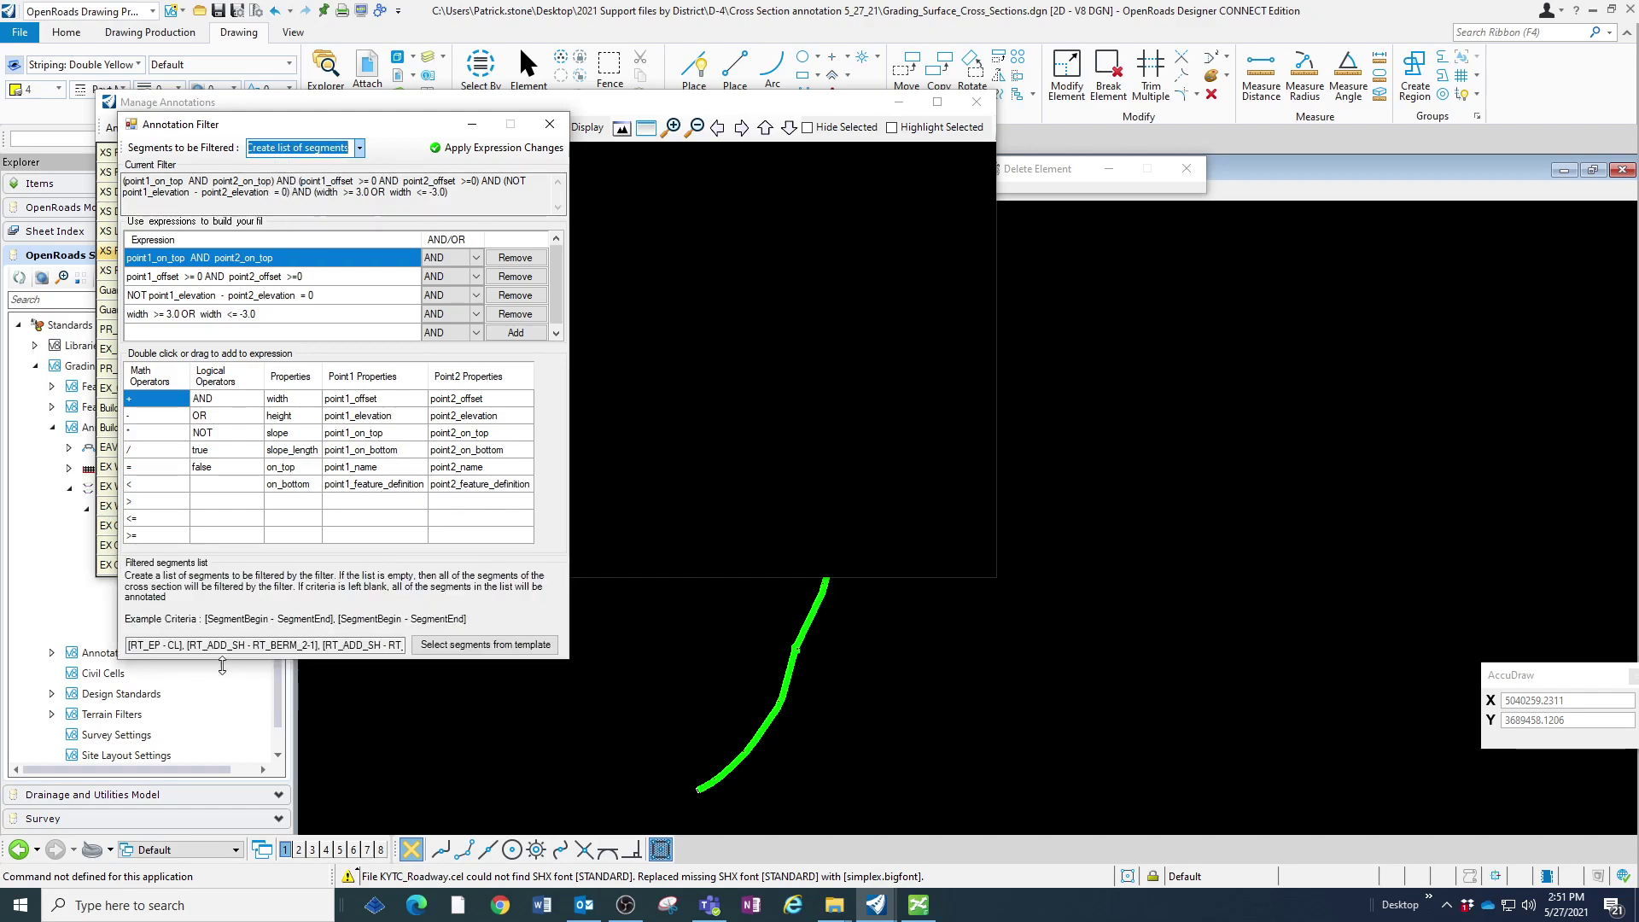
left_click(510, 181)
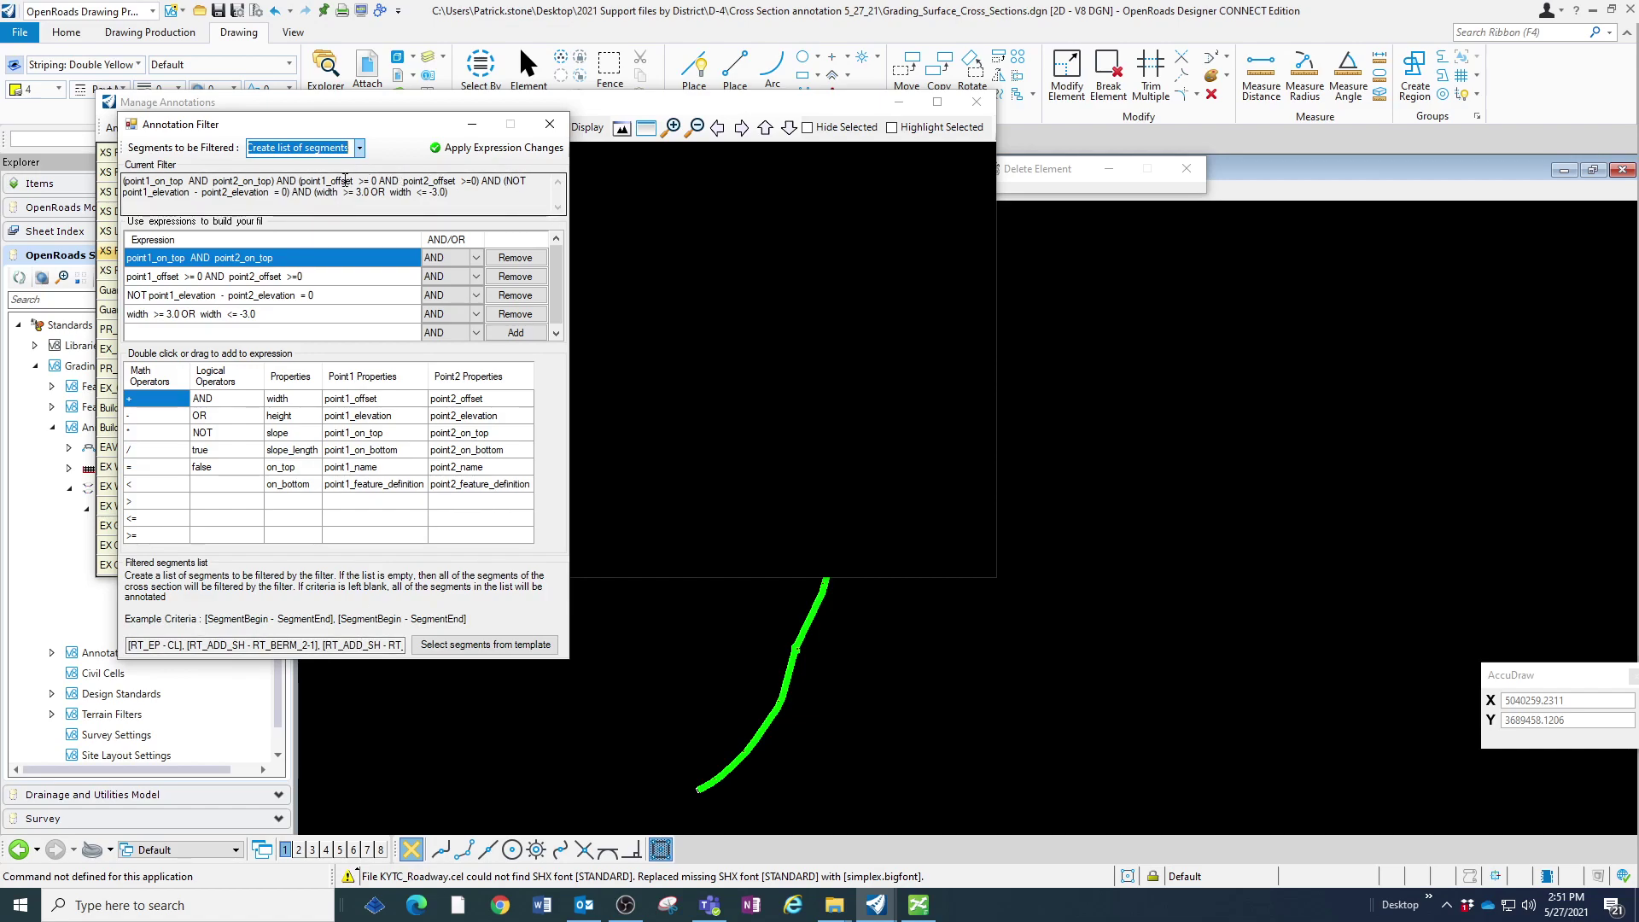
left_click(359, 148)
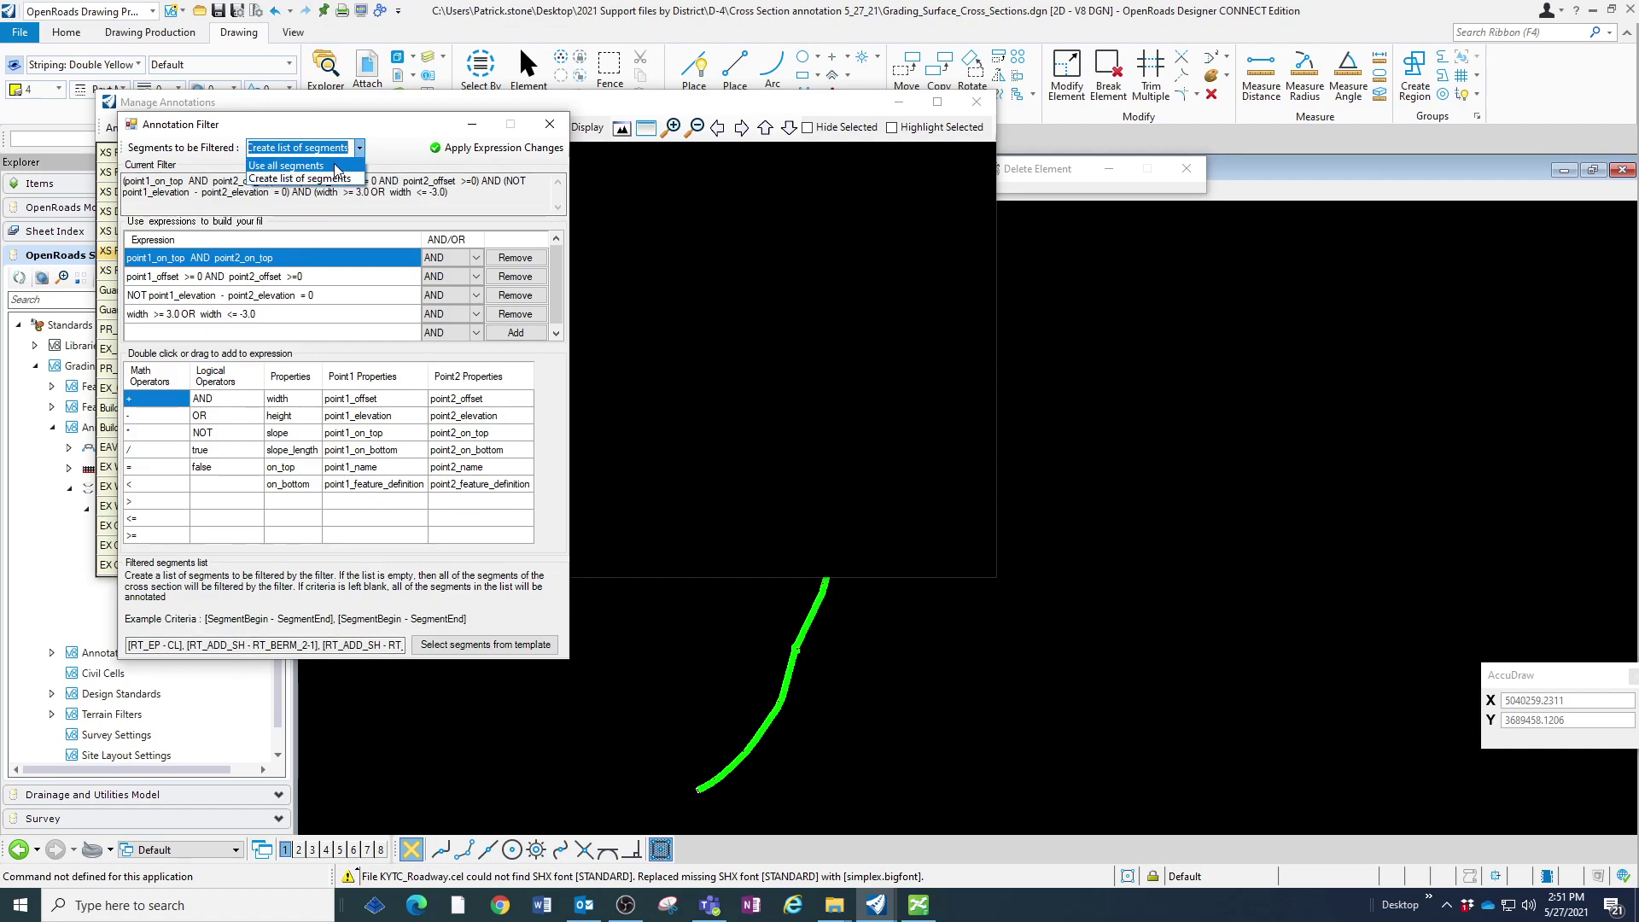
left_click(336, 167)
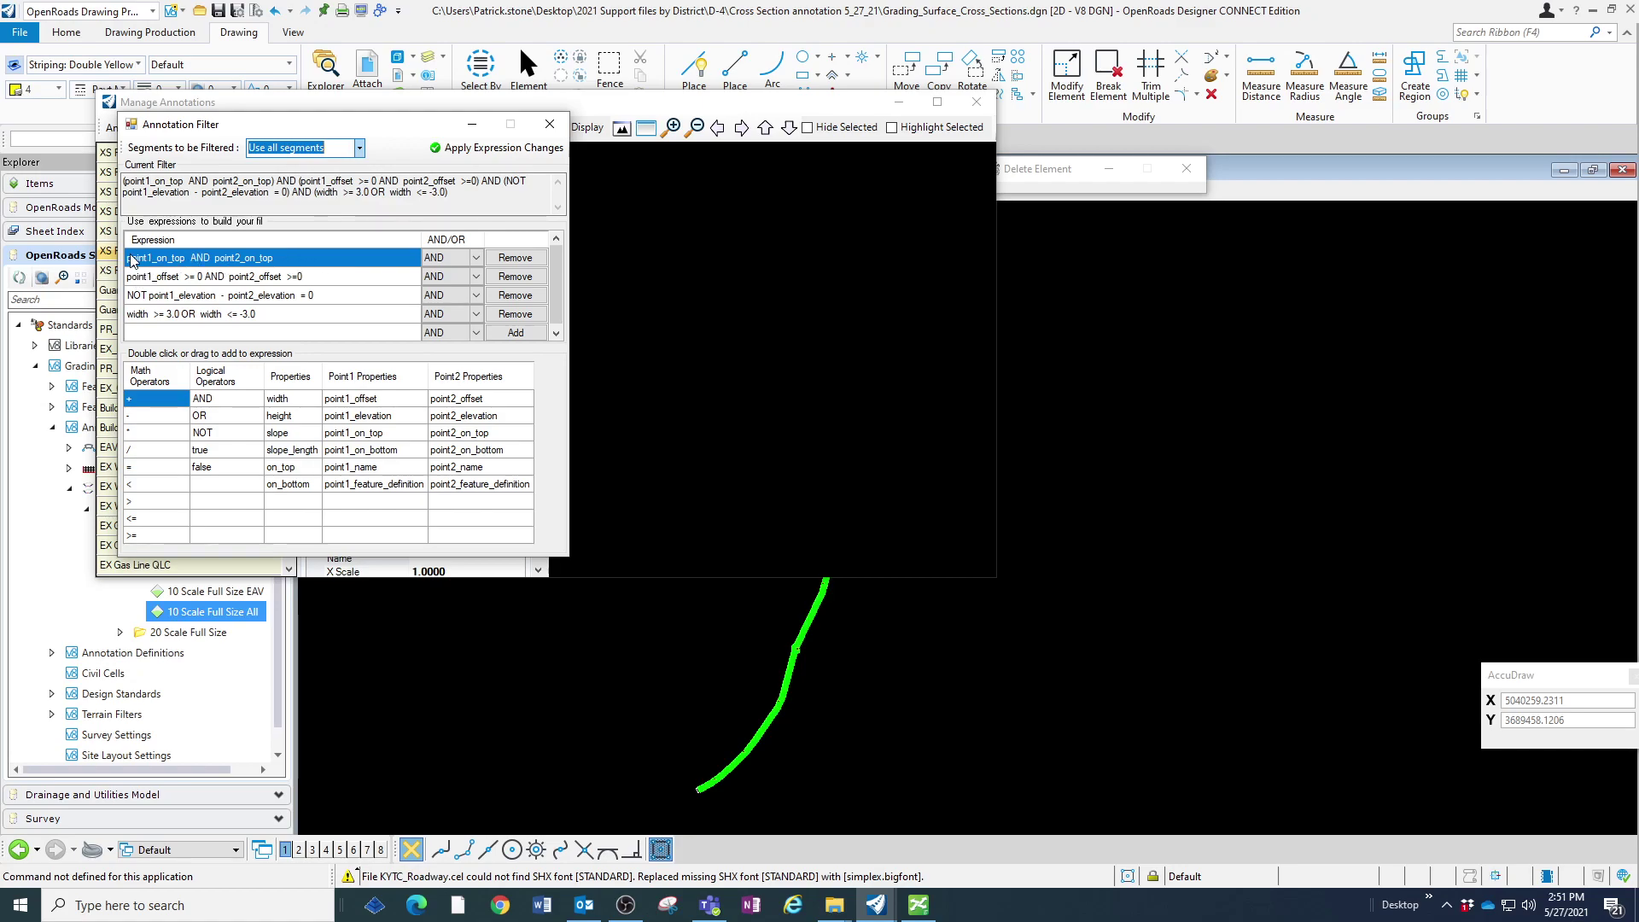
Remove the expression "point1_on_top AND point2_on_top" from the right slope annotation filter and close the filter.
left_click(500, 261)
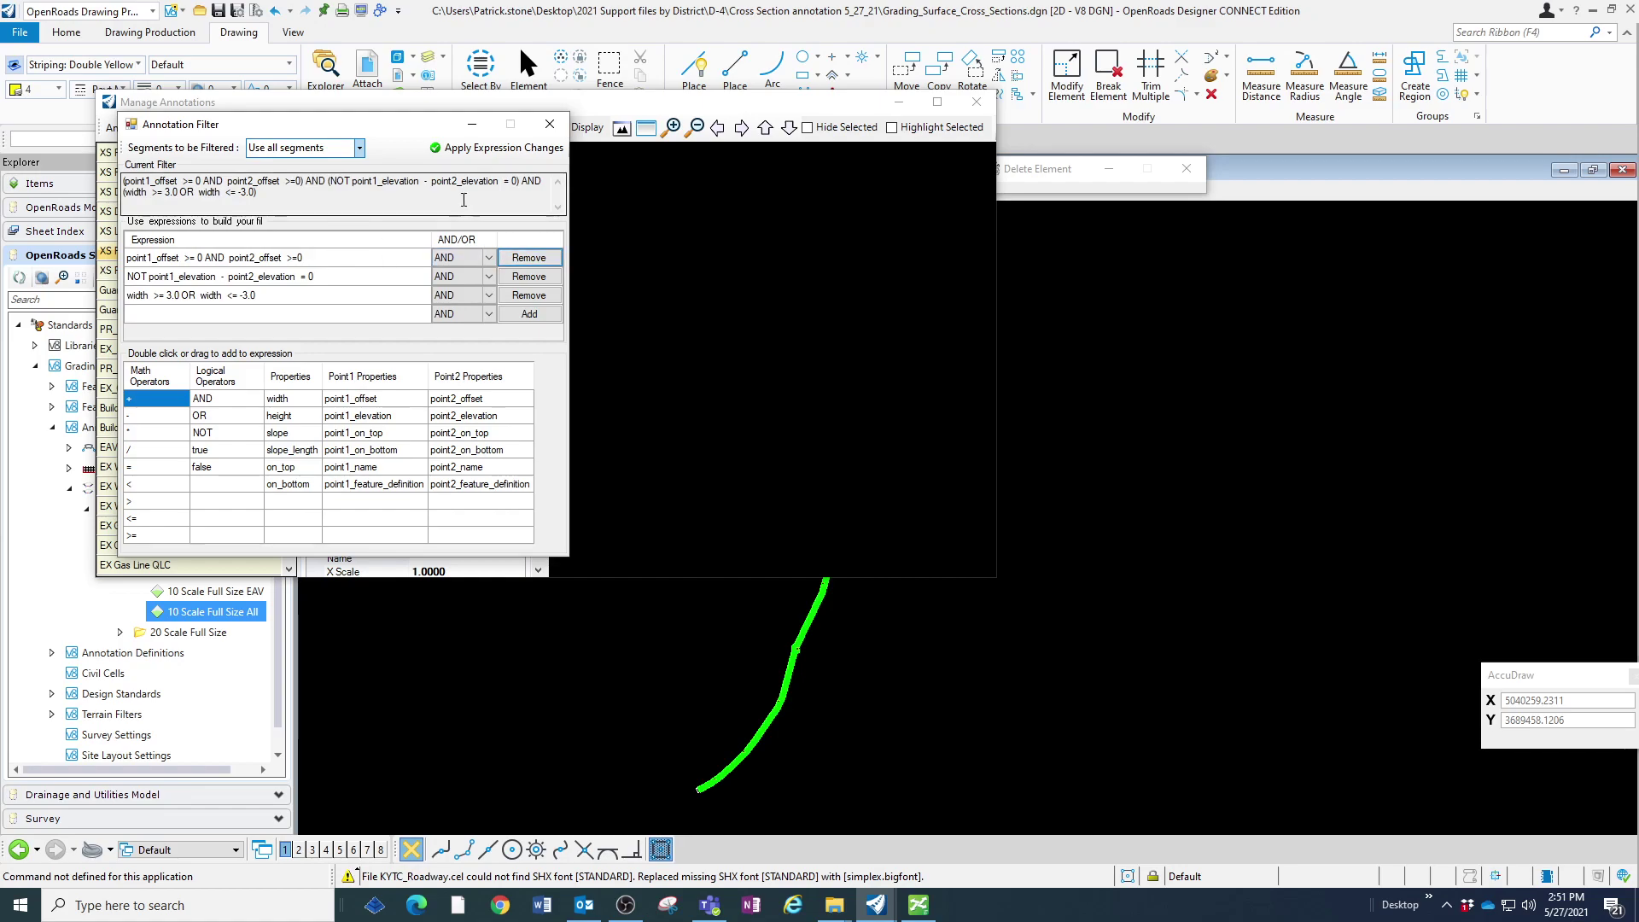
left_click(550, 125)
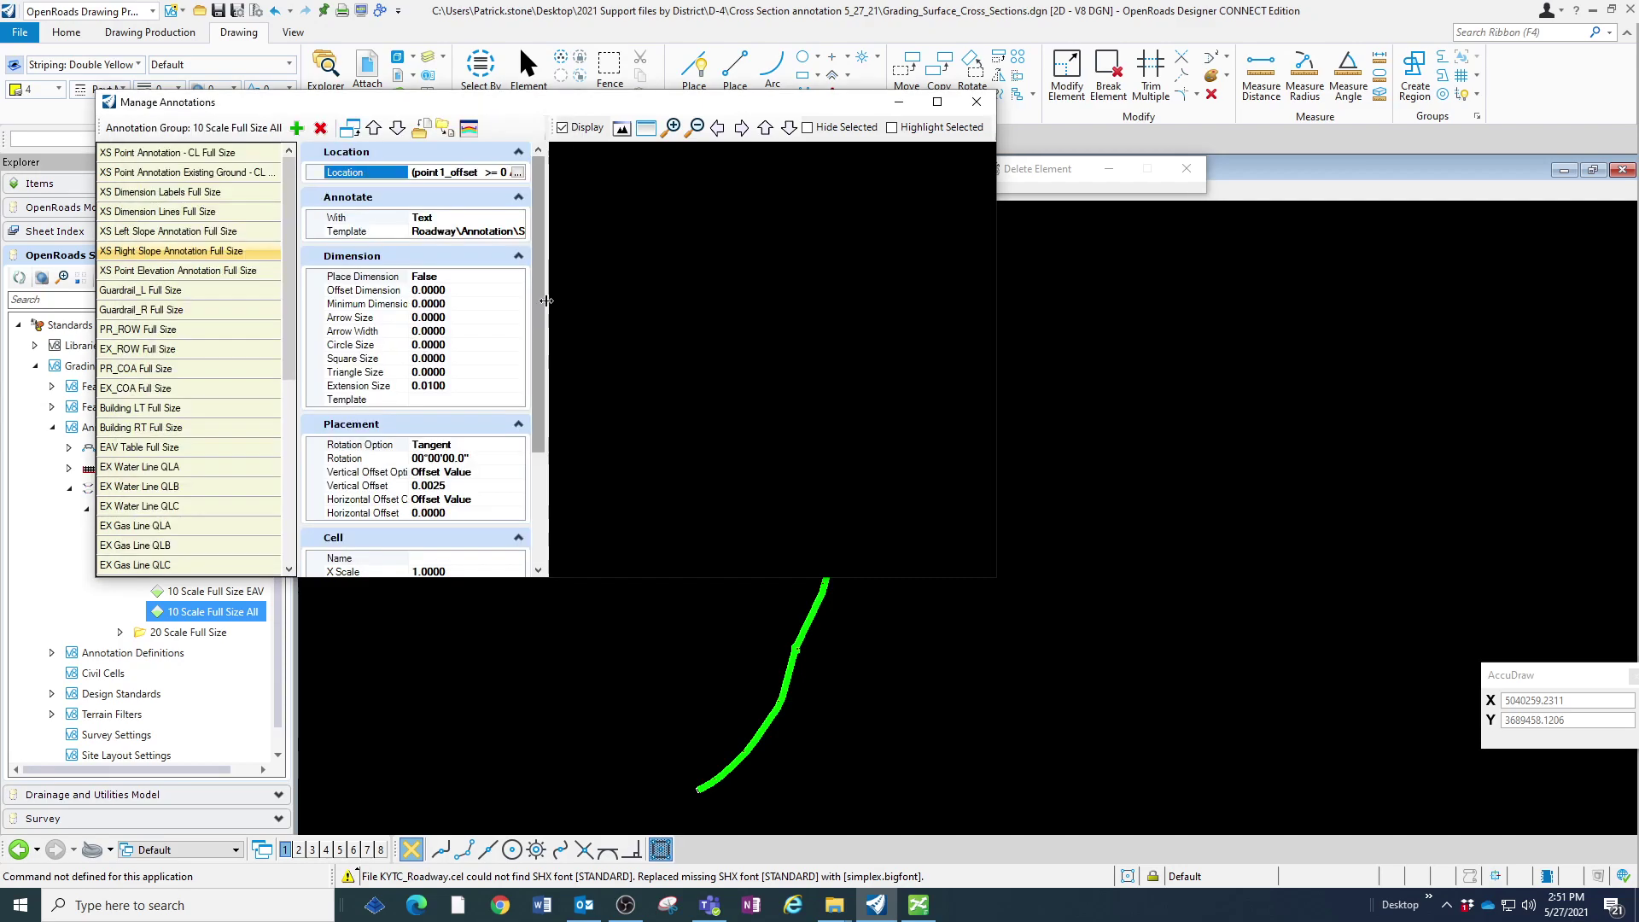
Remove the expression "point1_on_top AND point2_on_top" from the XS Left Slope Annotation Full Size location filter and apply the change.
left_click(157, 233)
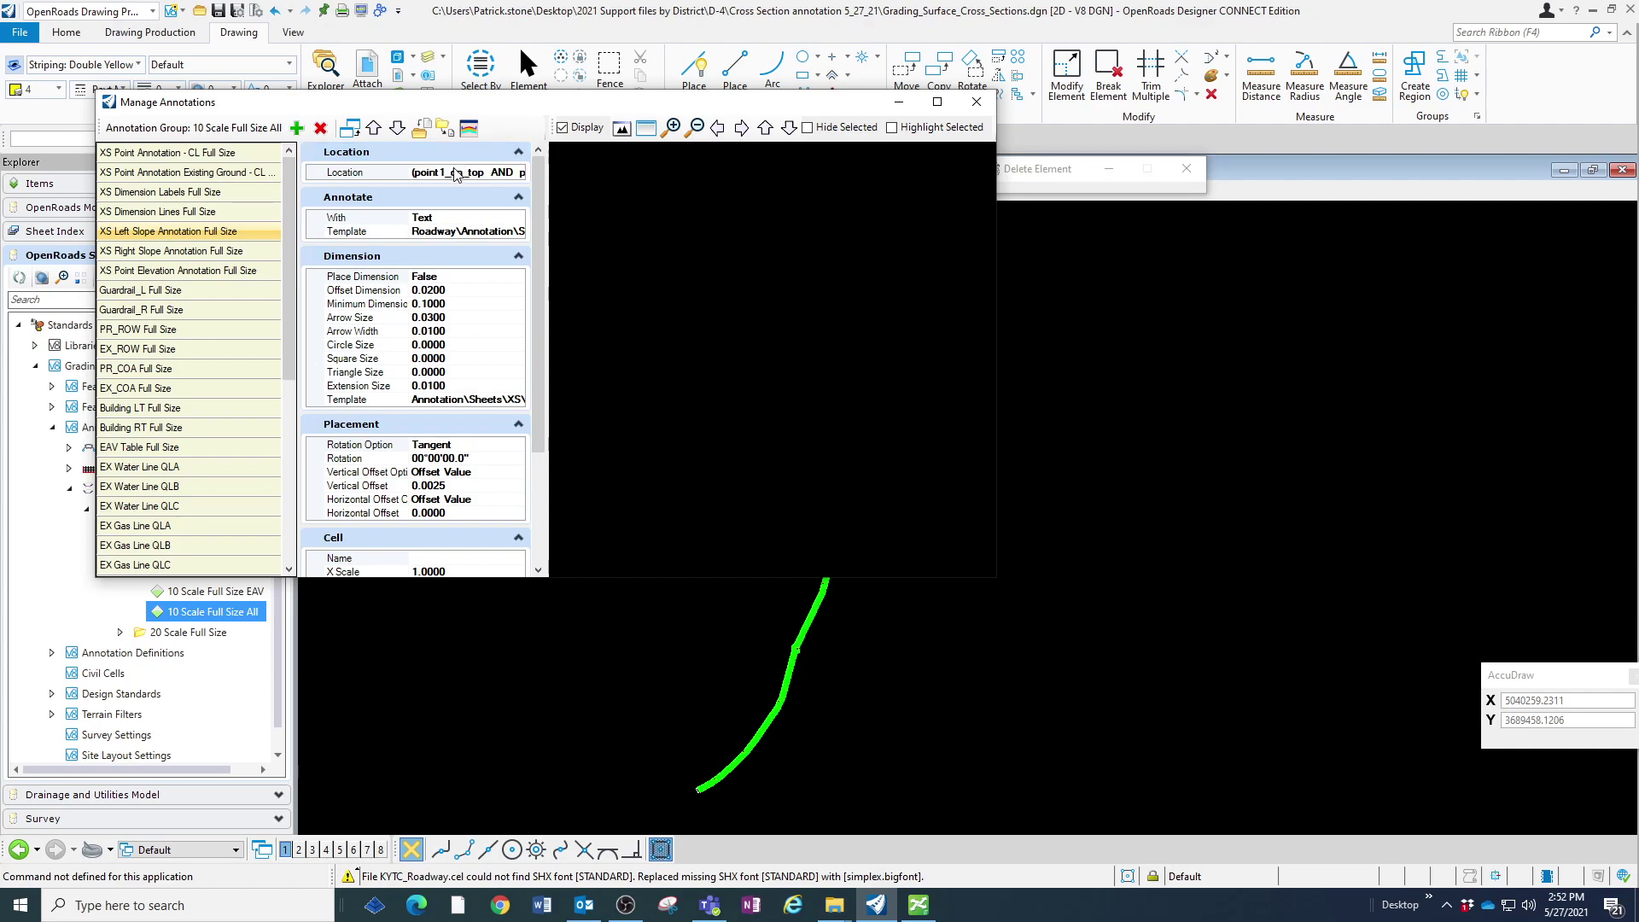
left_click(495, 174)
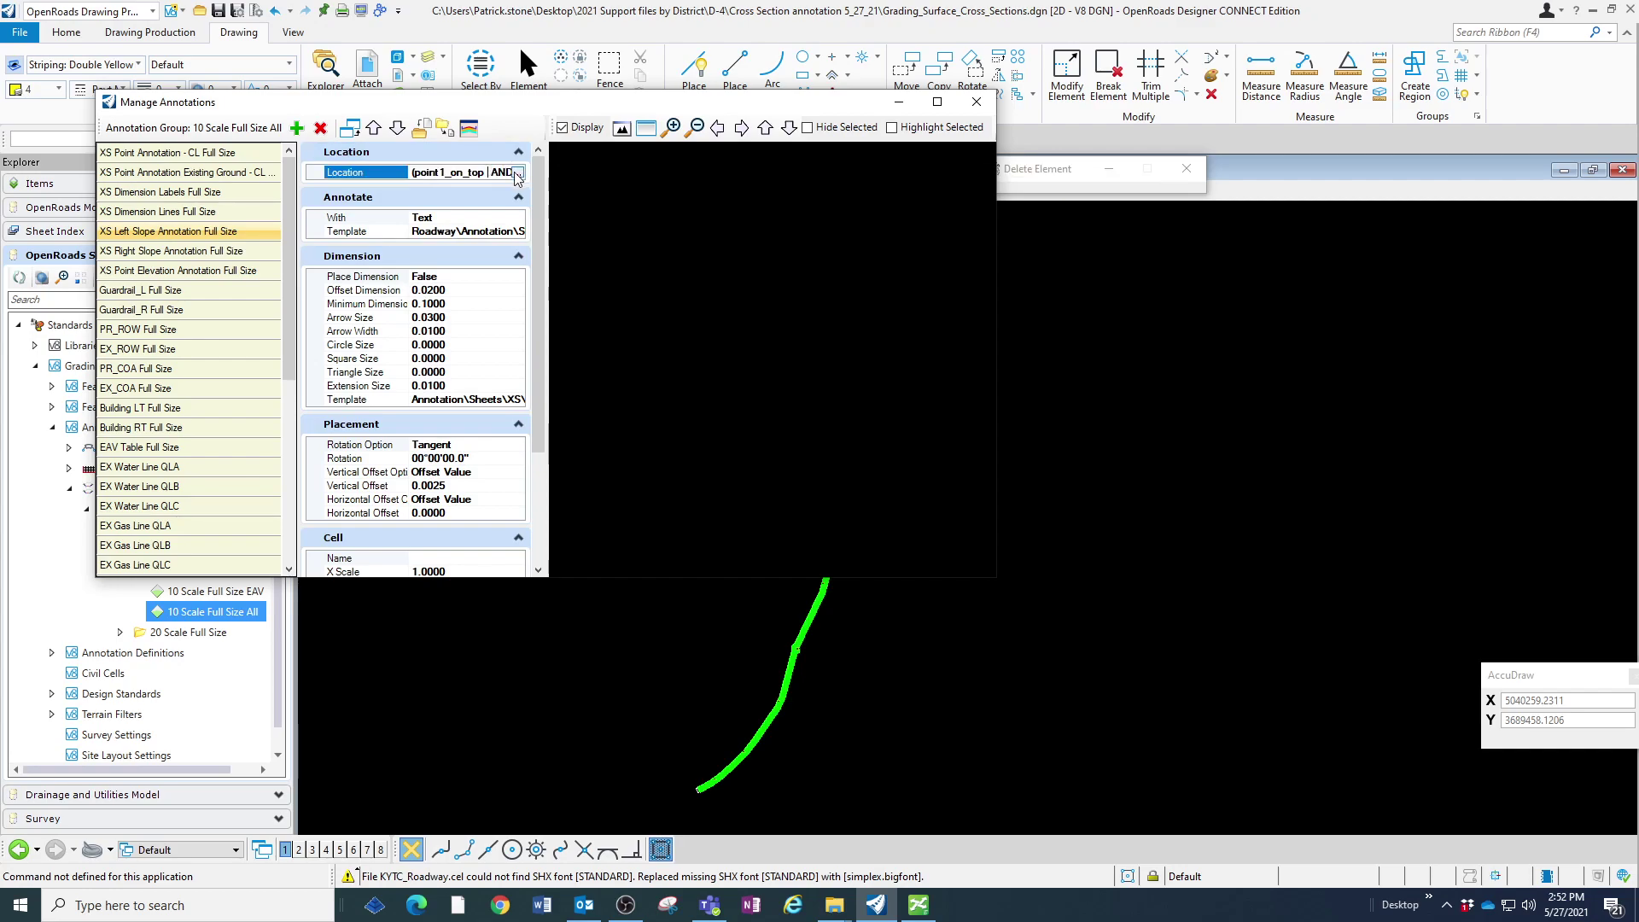
left_click(518, 172)
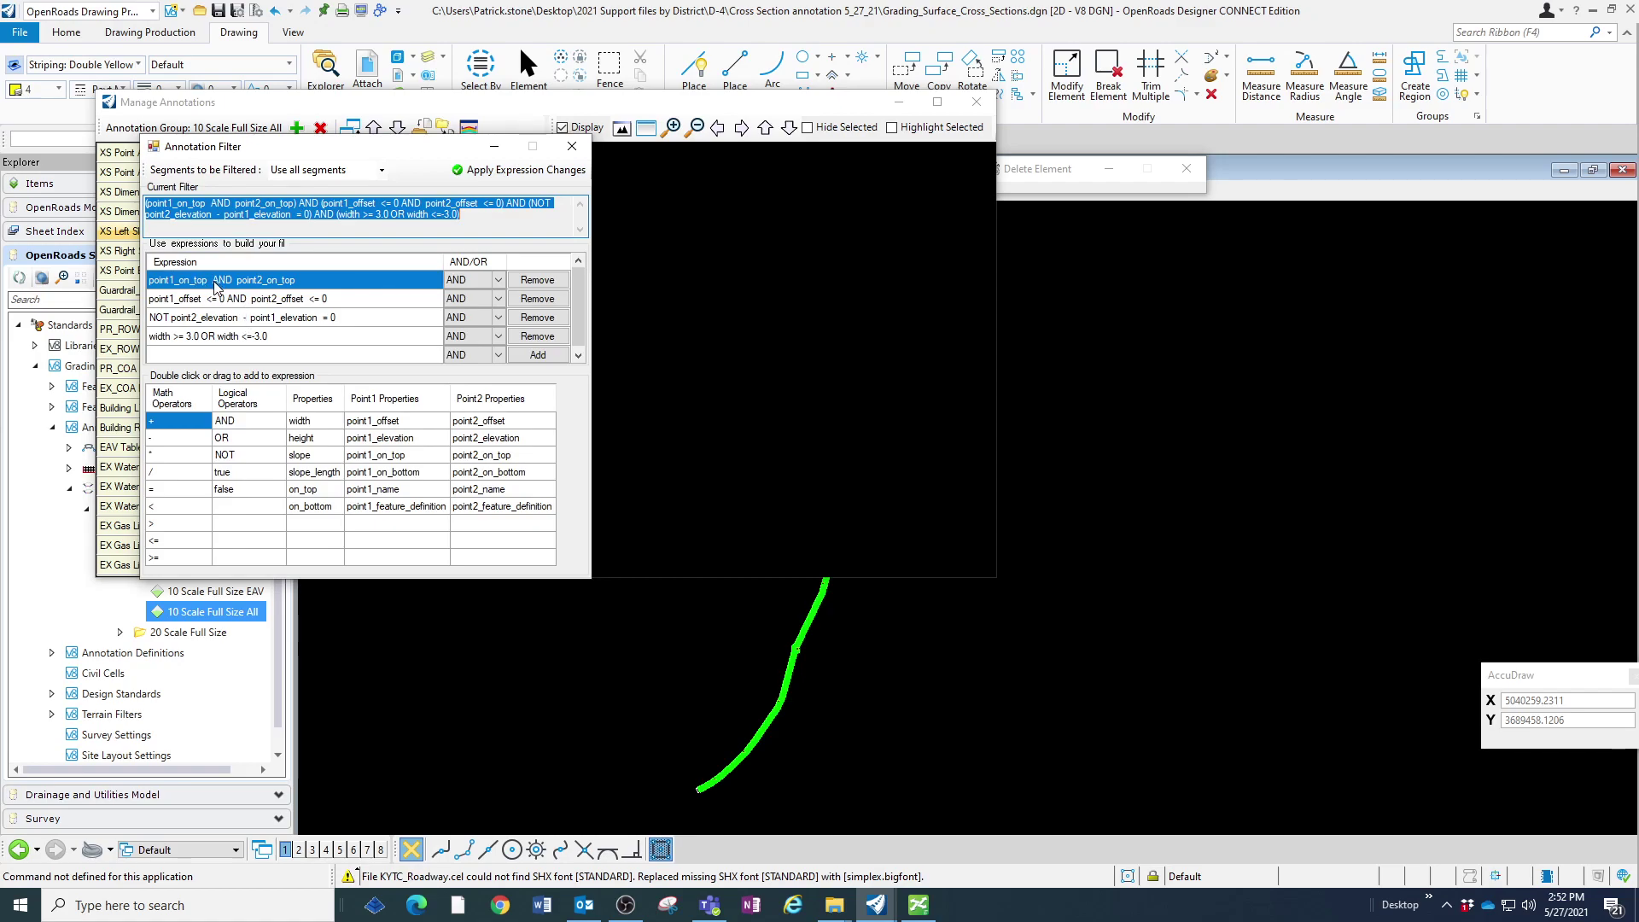
left_click(537, 279)
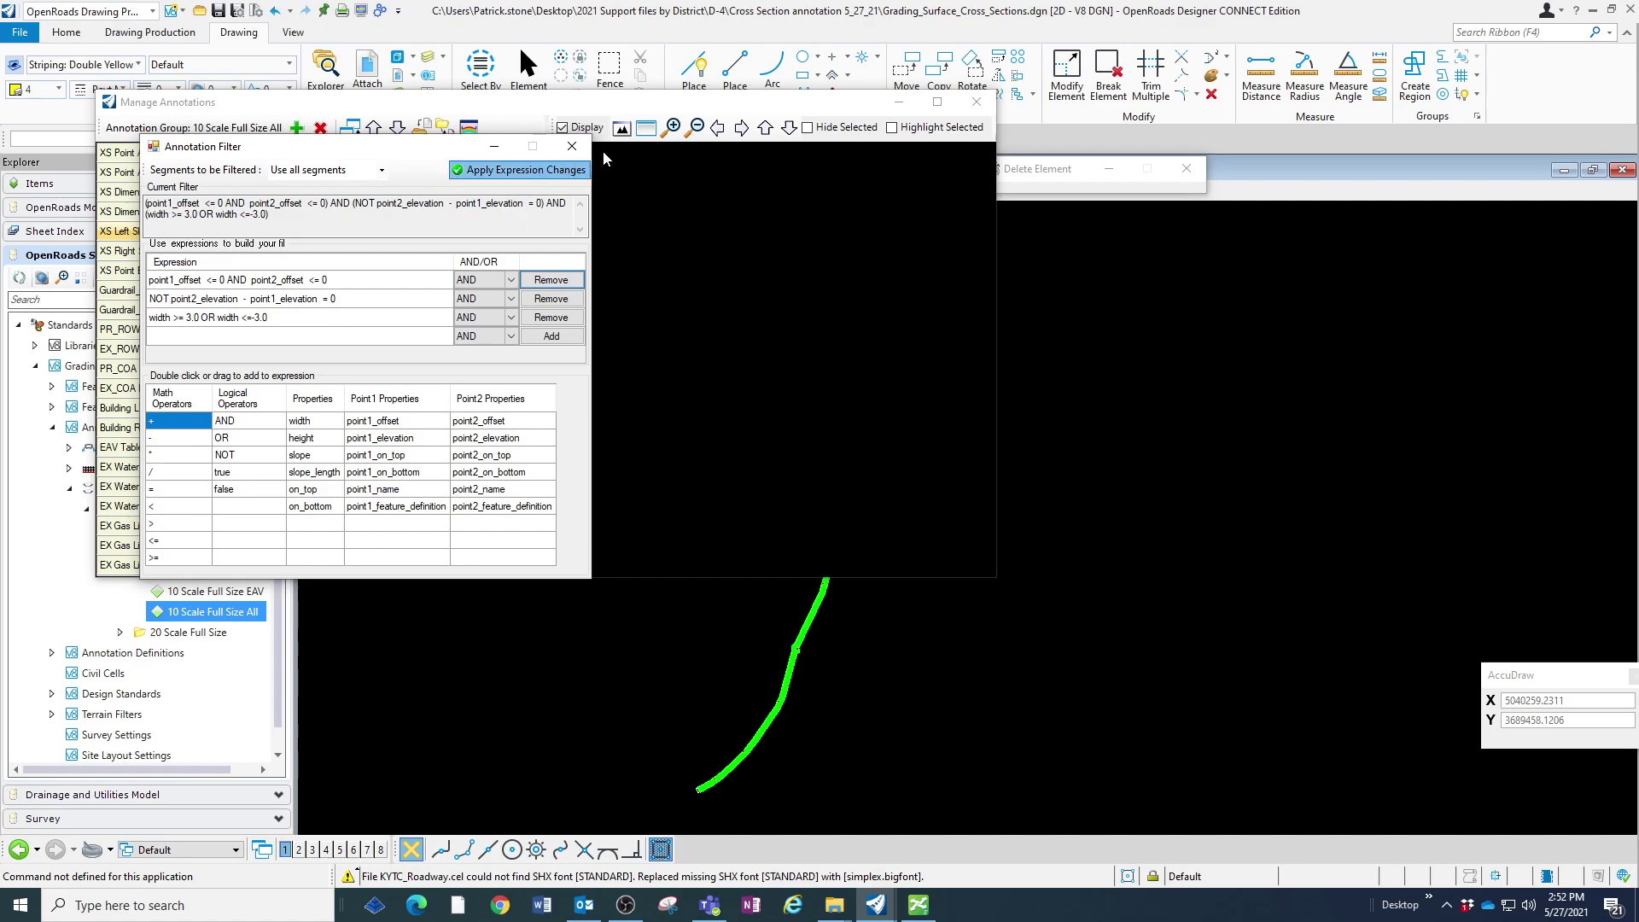
left_click(573, 146)
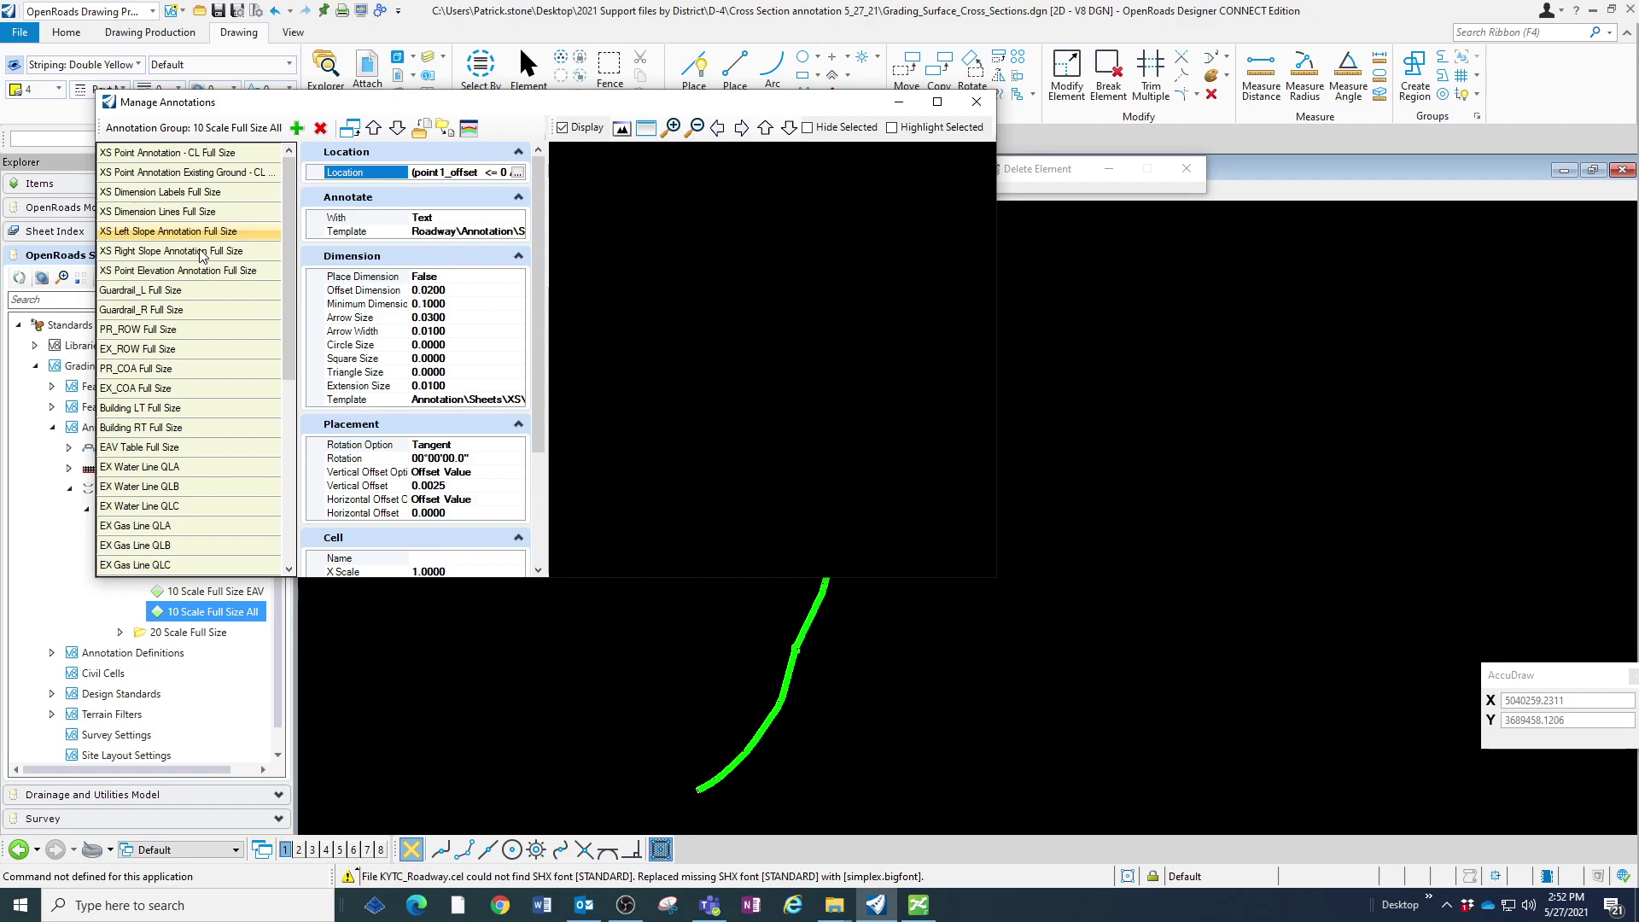
Remove the expression "point1_on_top AND point2_on_top" from the XS Dimension Lines Full Size location filter and apply the change.
left_click(155, 214)
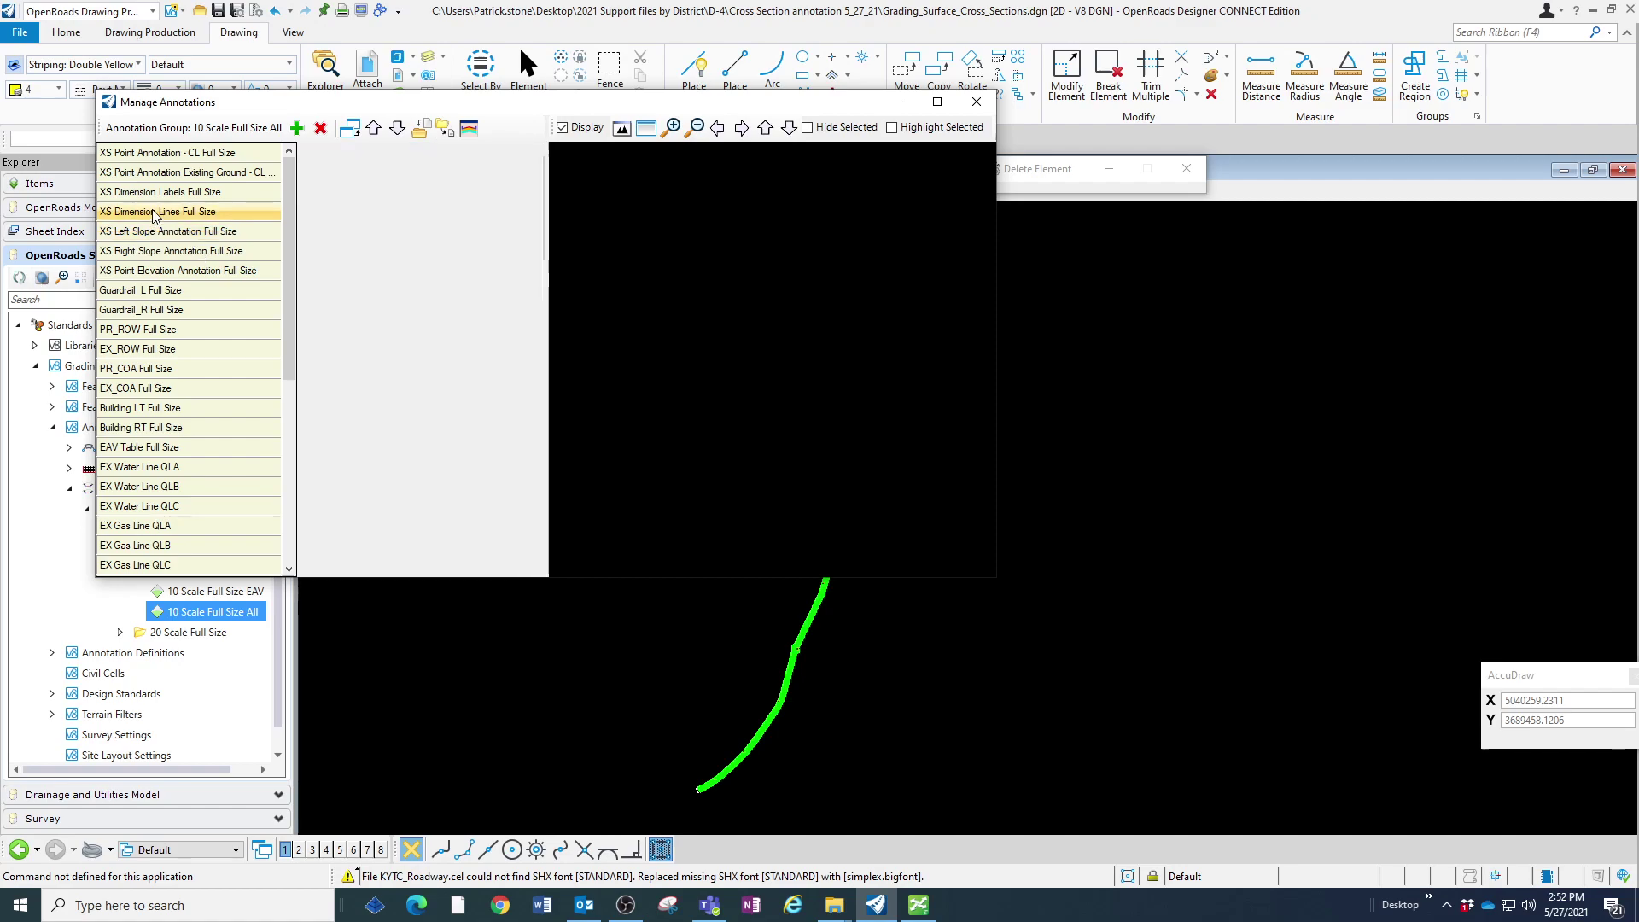
left_click(154, 213)
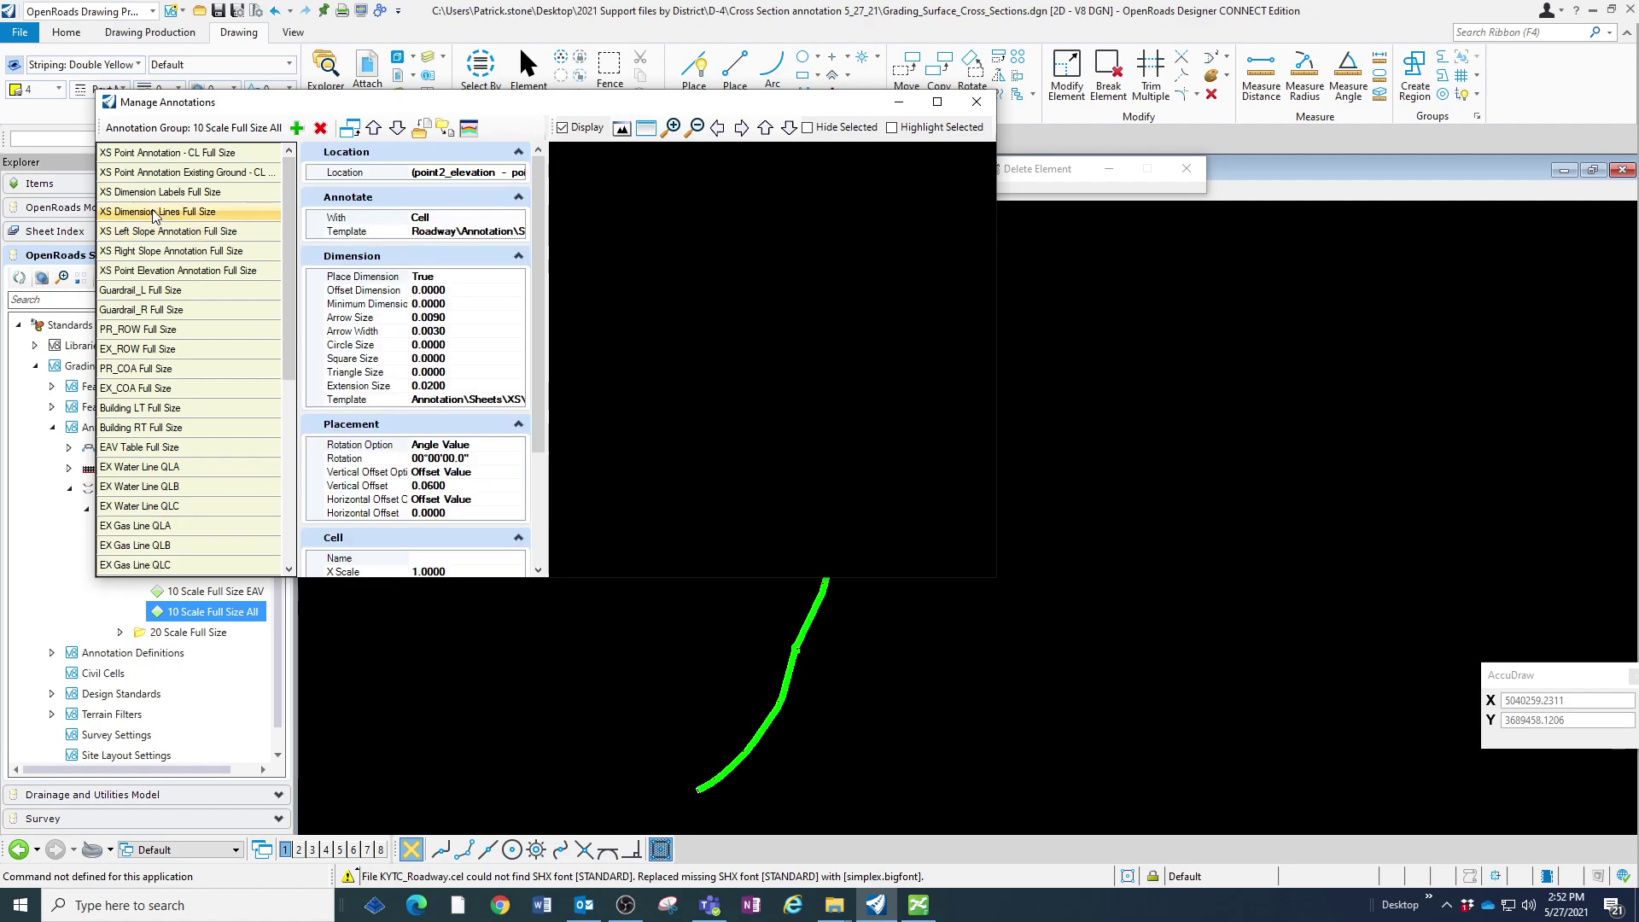
left_click(475, 174)
left_click(517, 174)
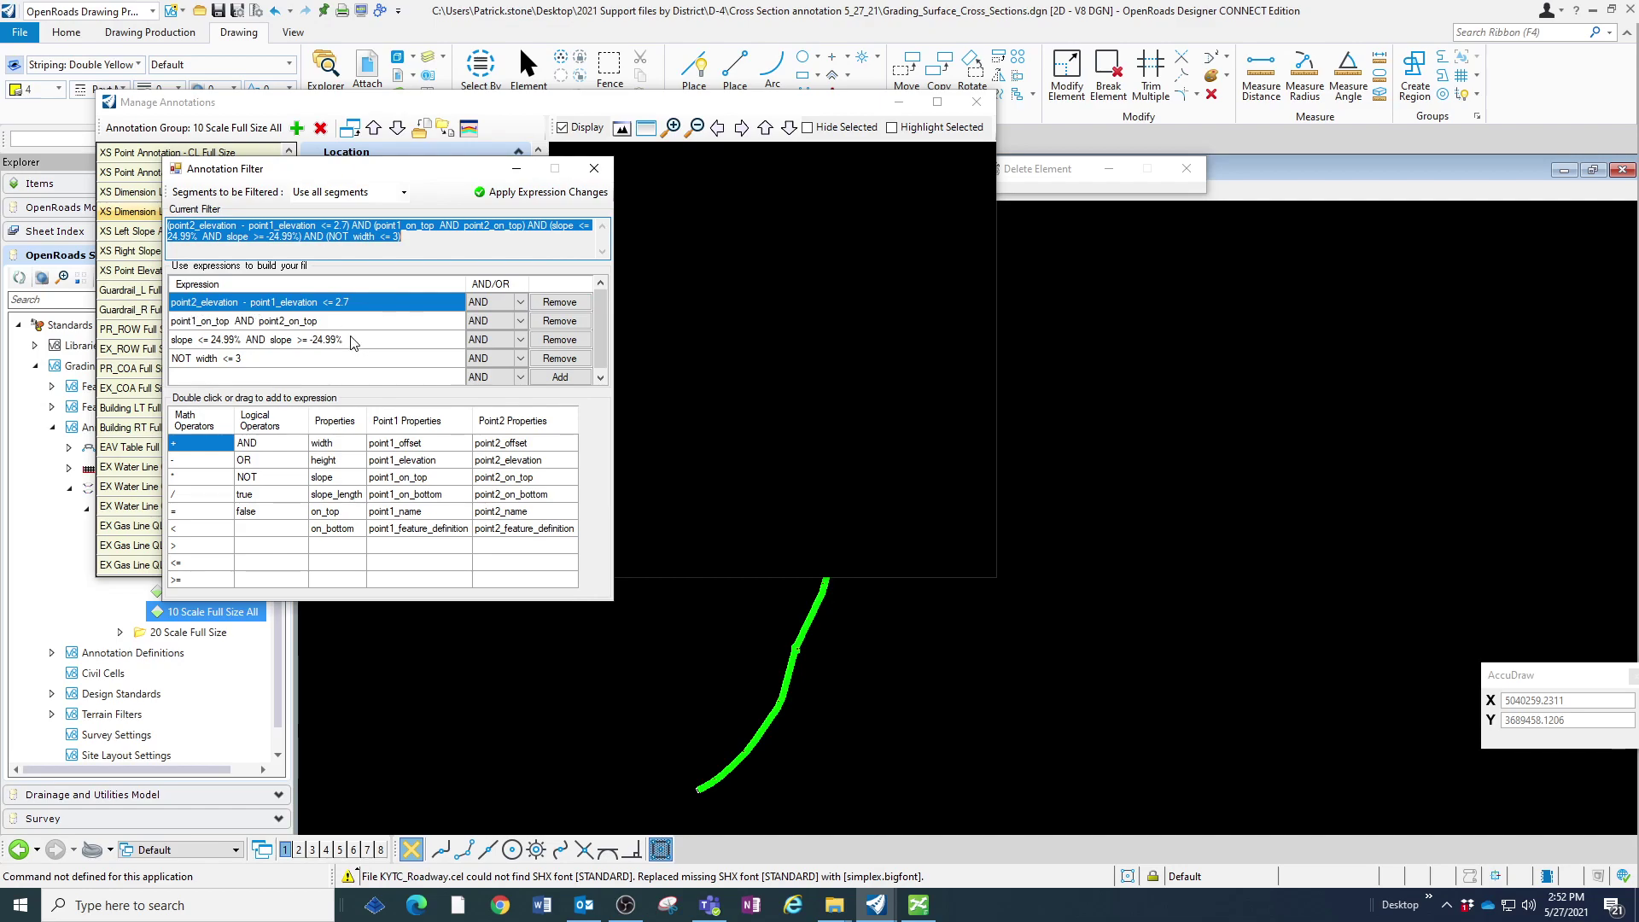
left_click(183, 324)
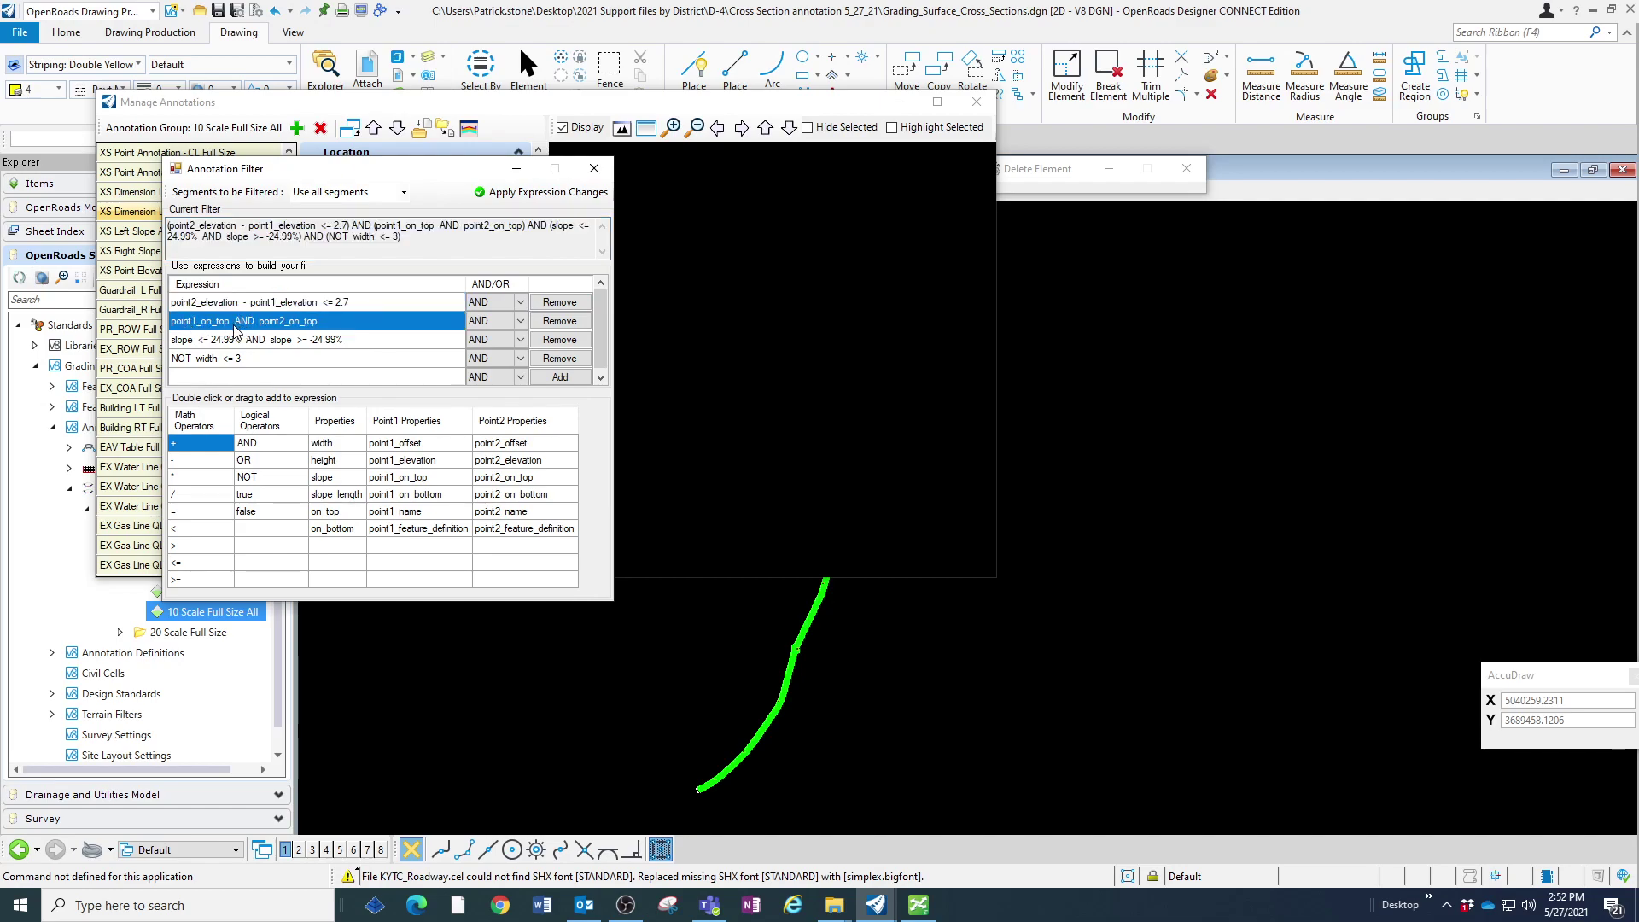
left_click(572, 324)
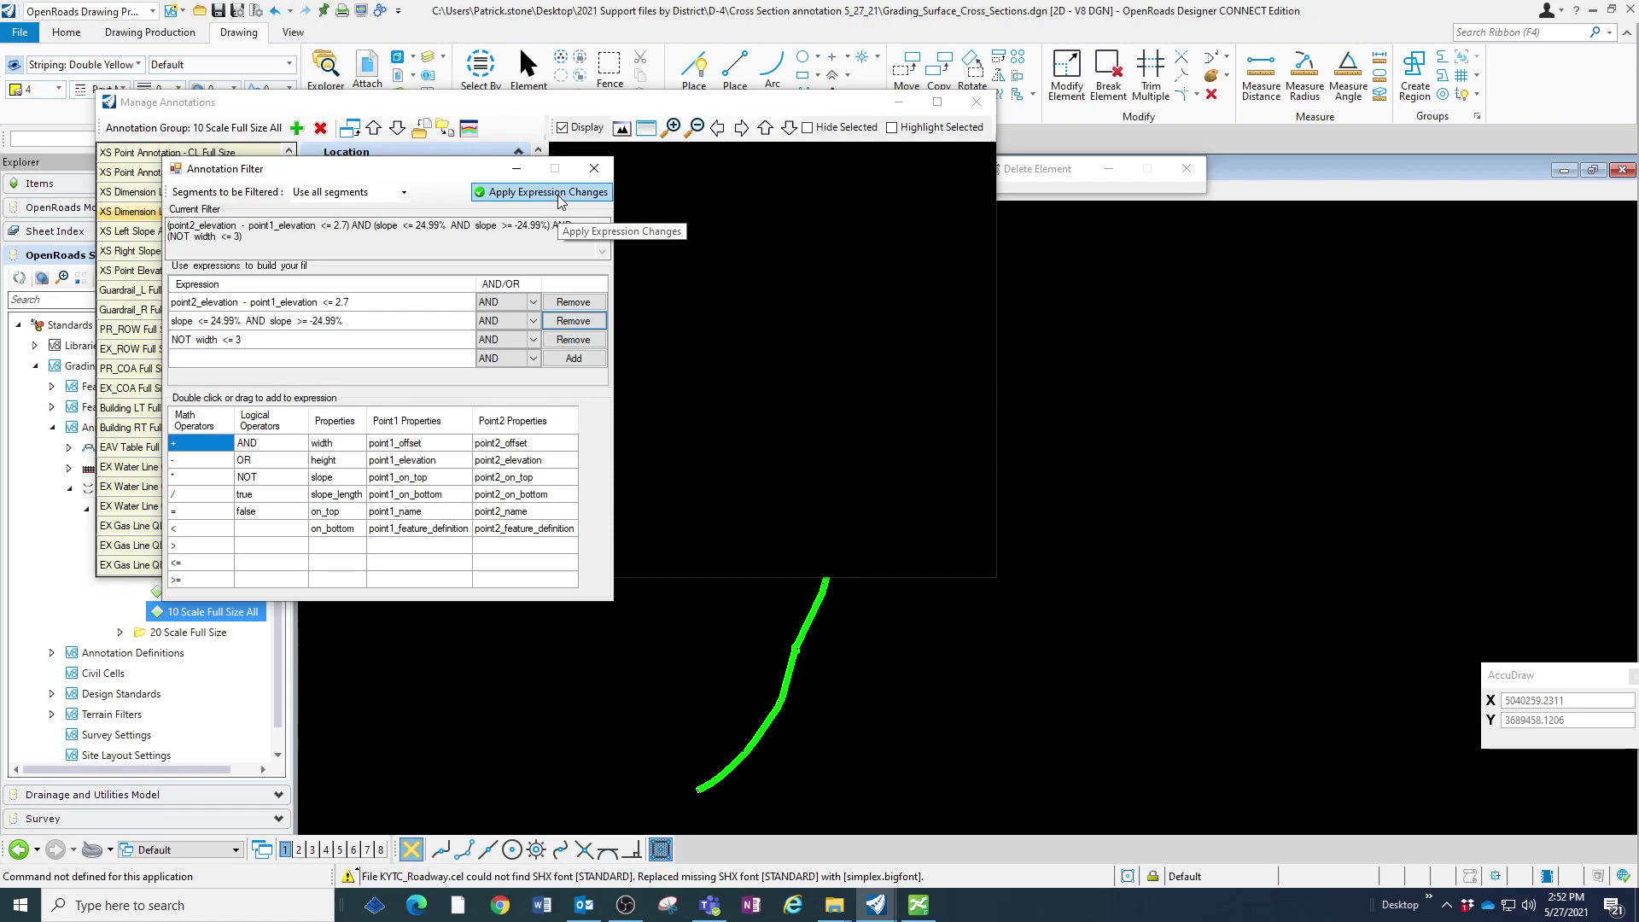
left_click(595, 171)
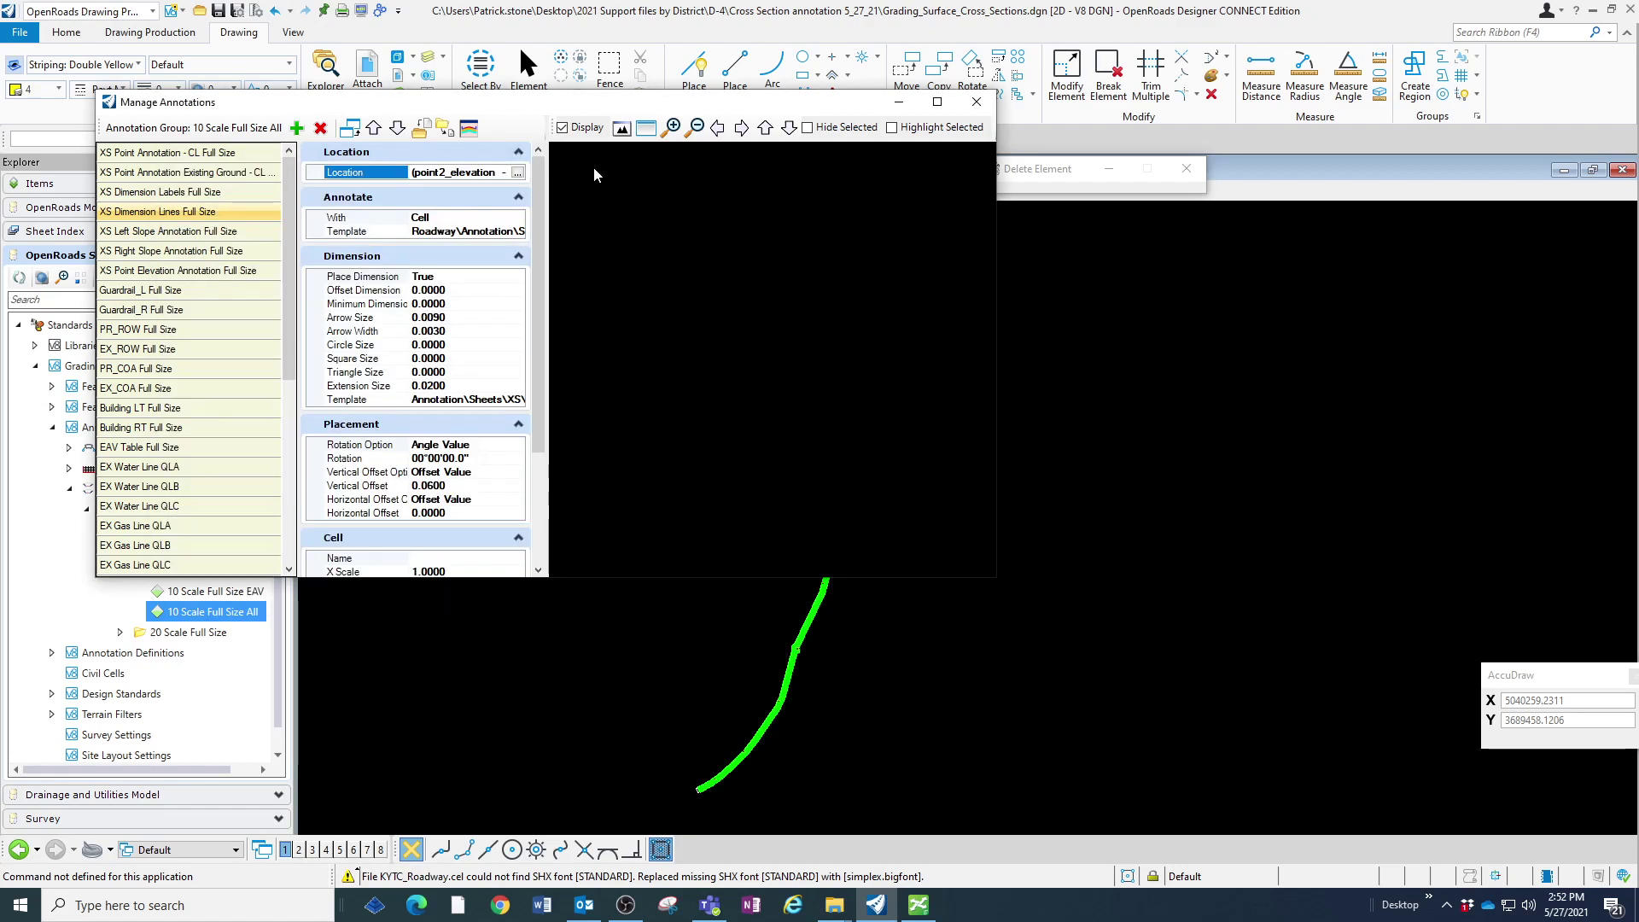
Remove the "point1_on_top AND point2_on_top" expression from the XS Dimension Labels Full Size filter, apply it, and wait for the program to respond.
left_click(154, 195)
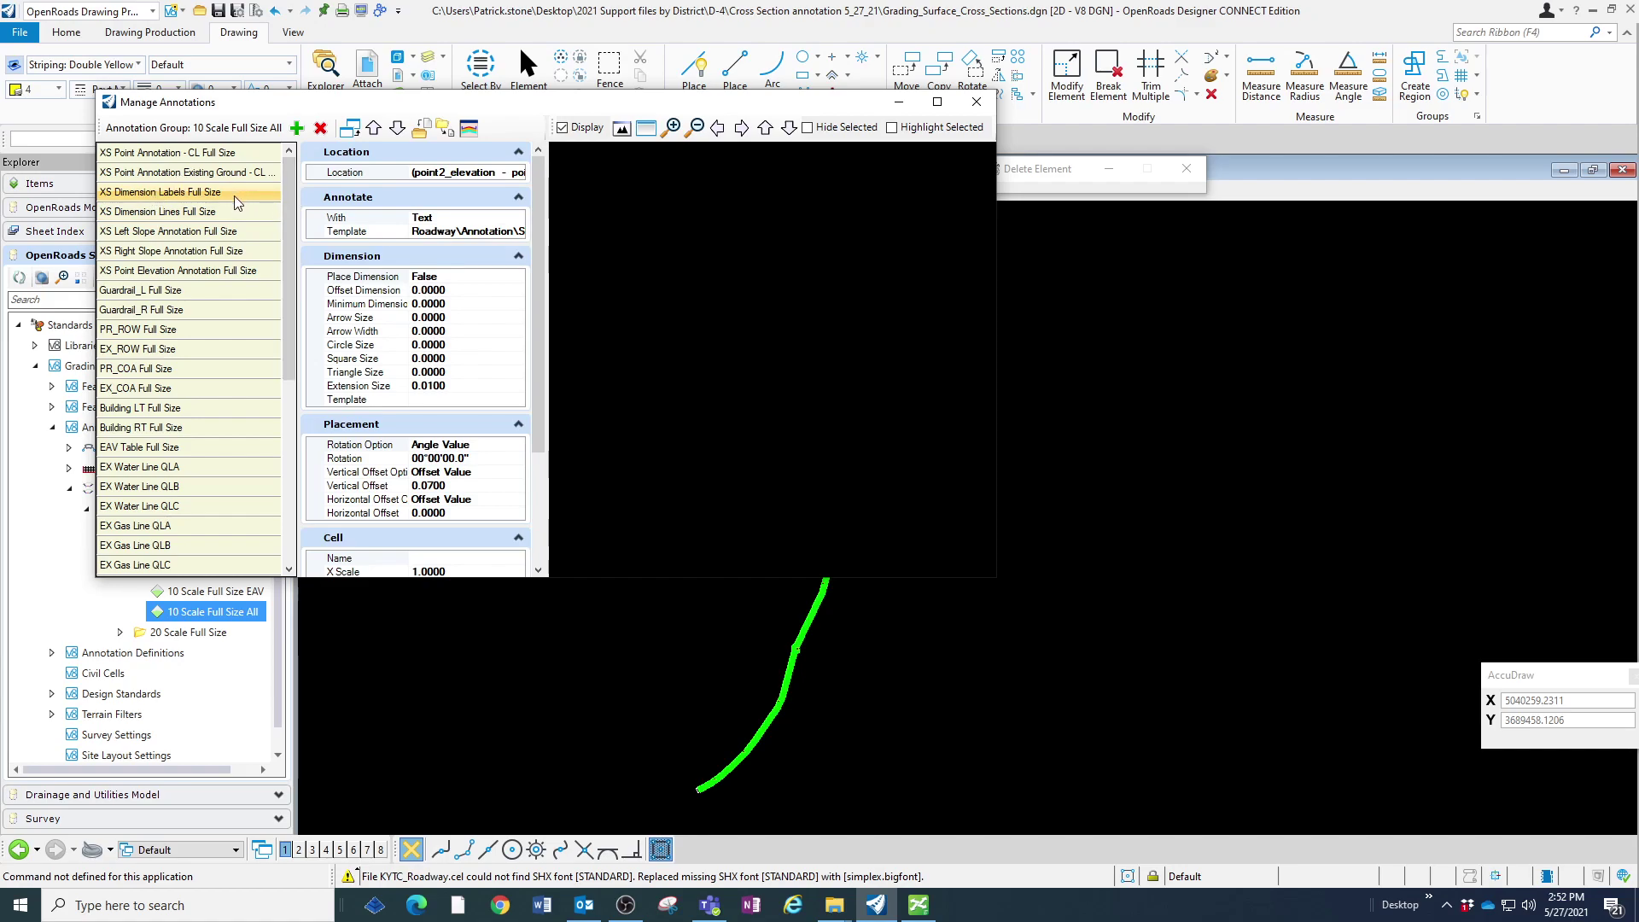
left_click(519, 173)
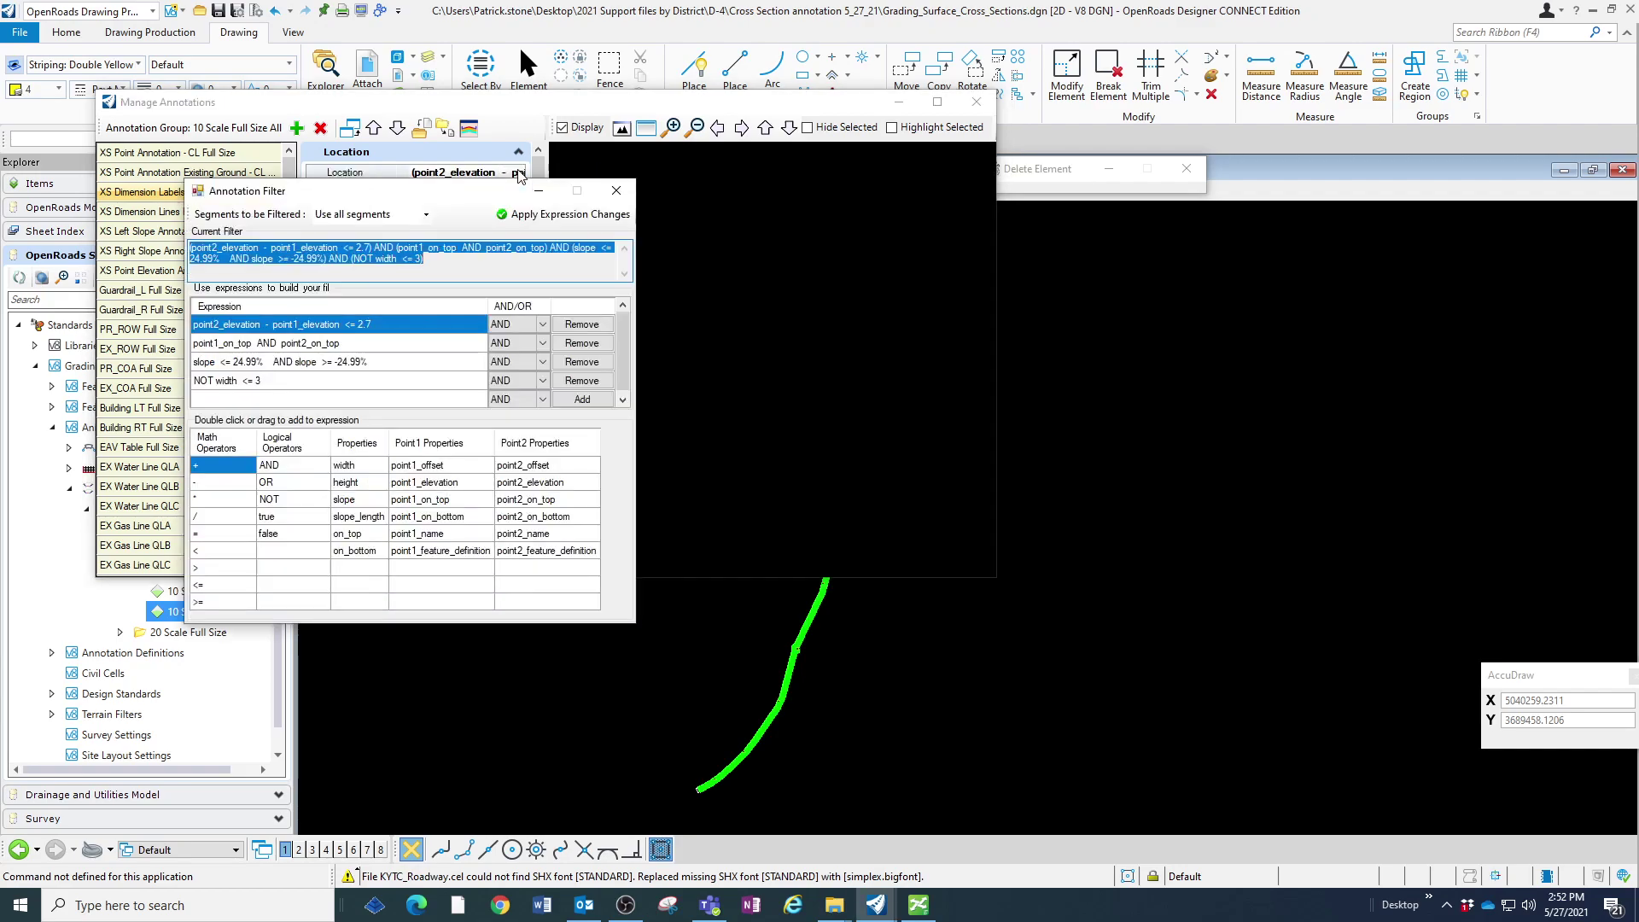
left_click(286, 344)
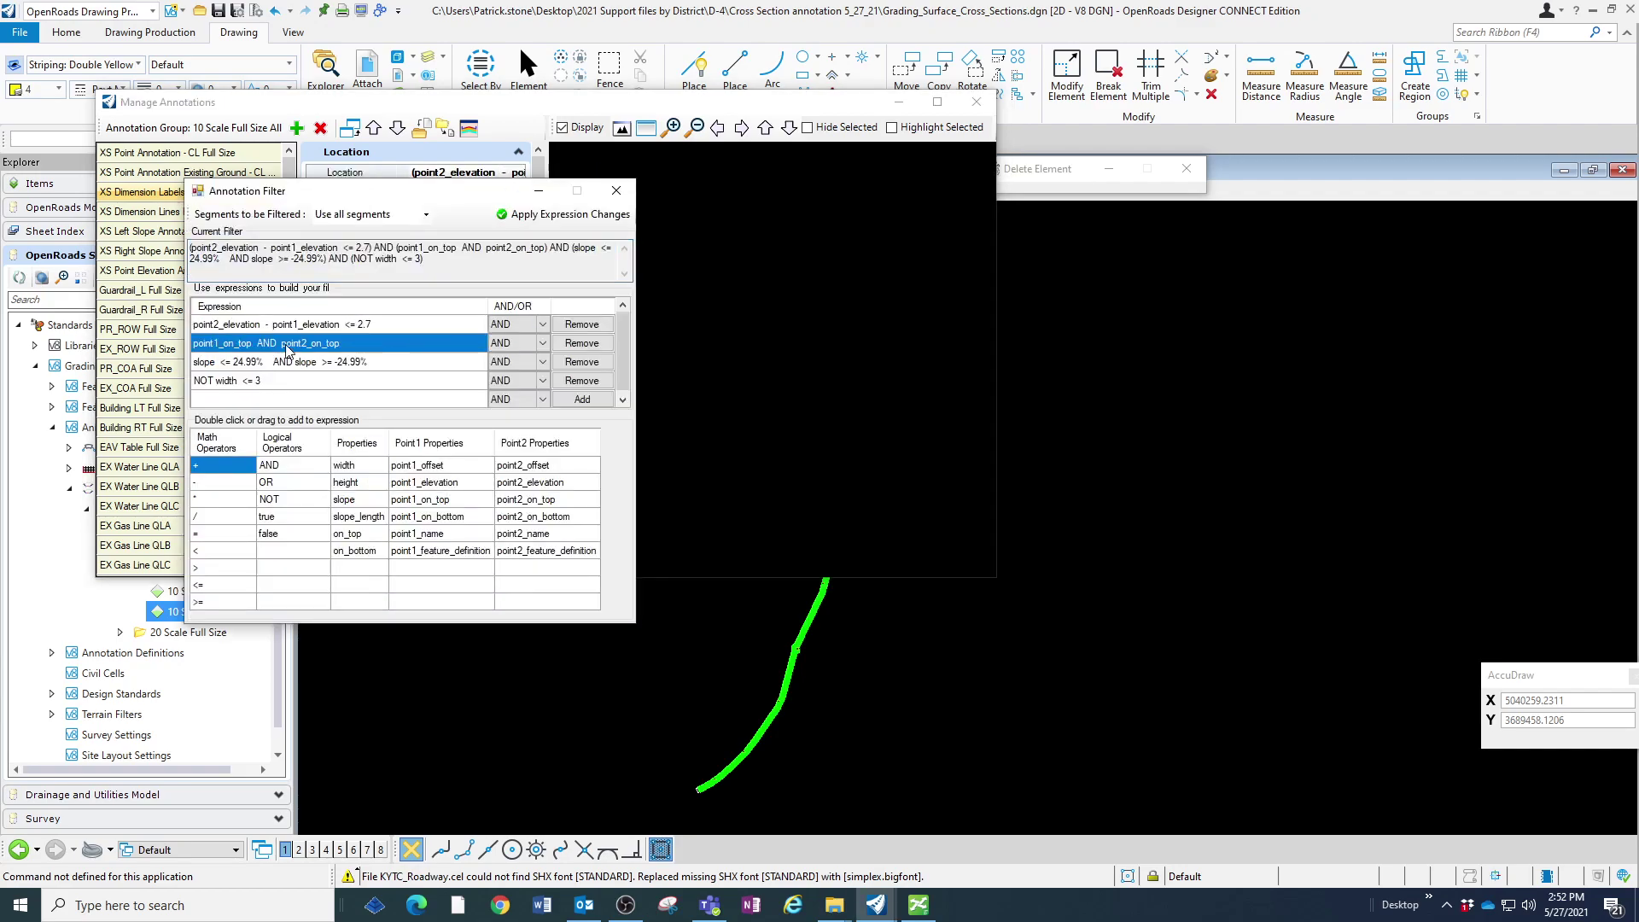
left_click(587, 345)
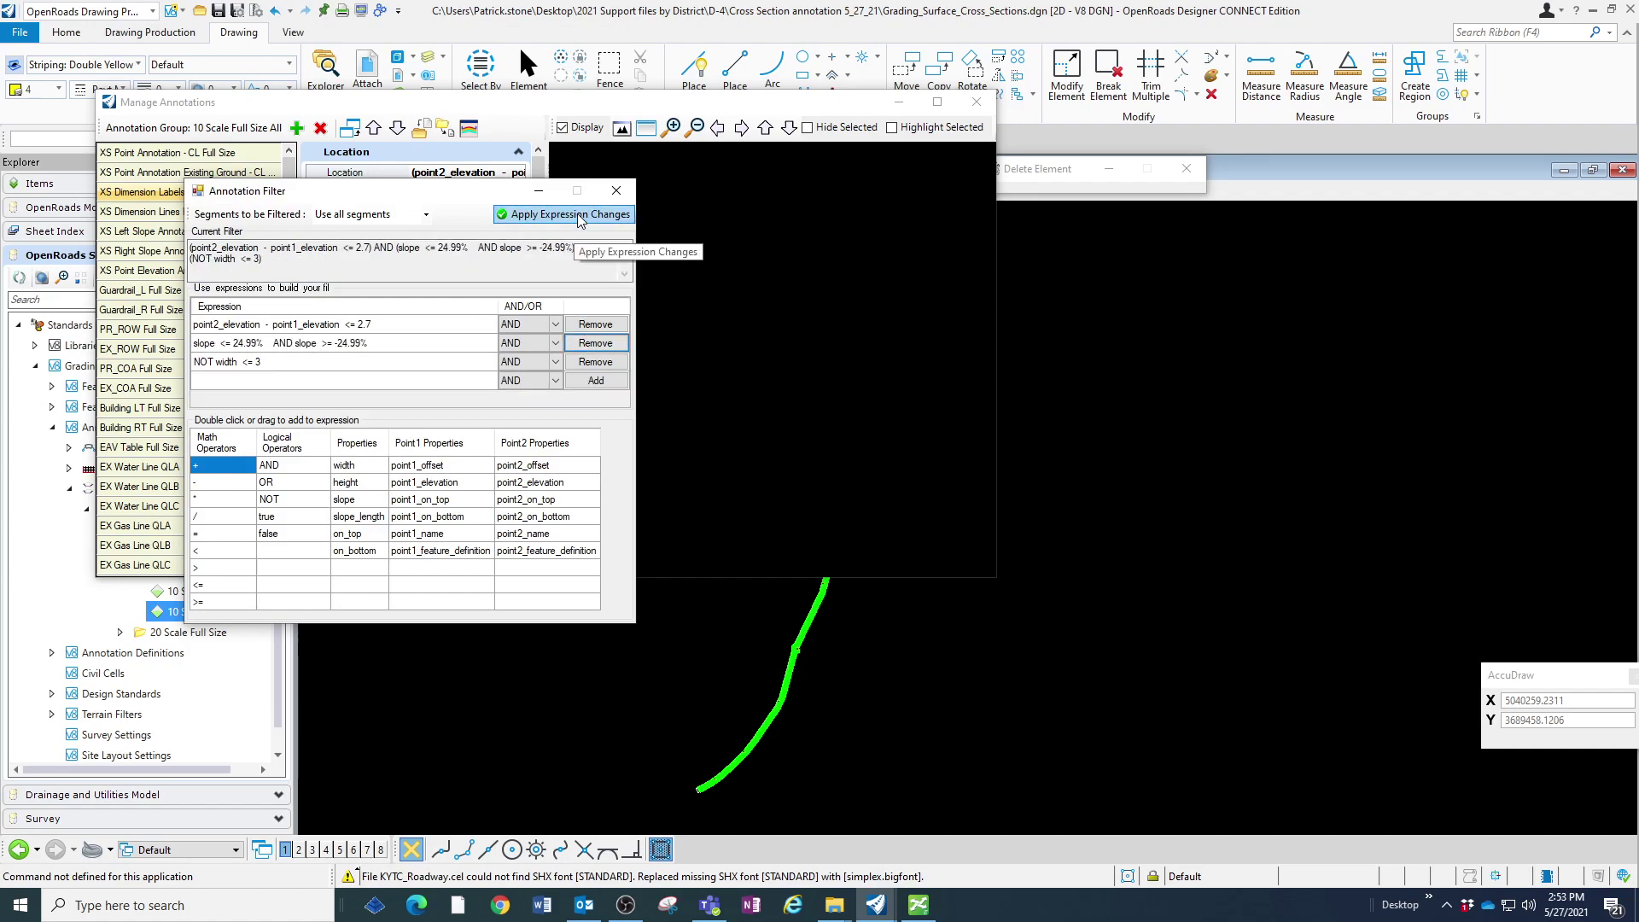
left_click(616, 191)
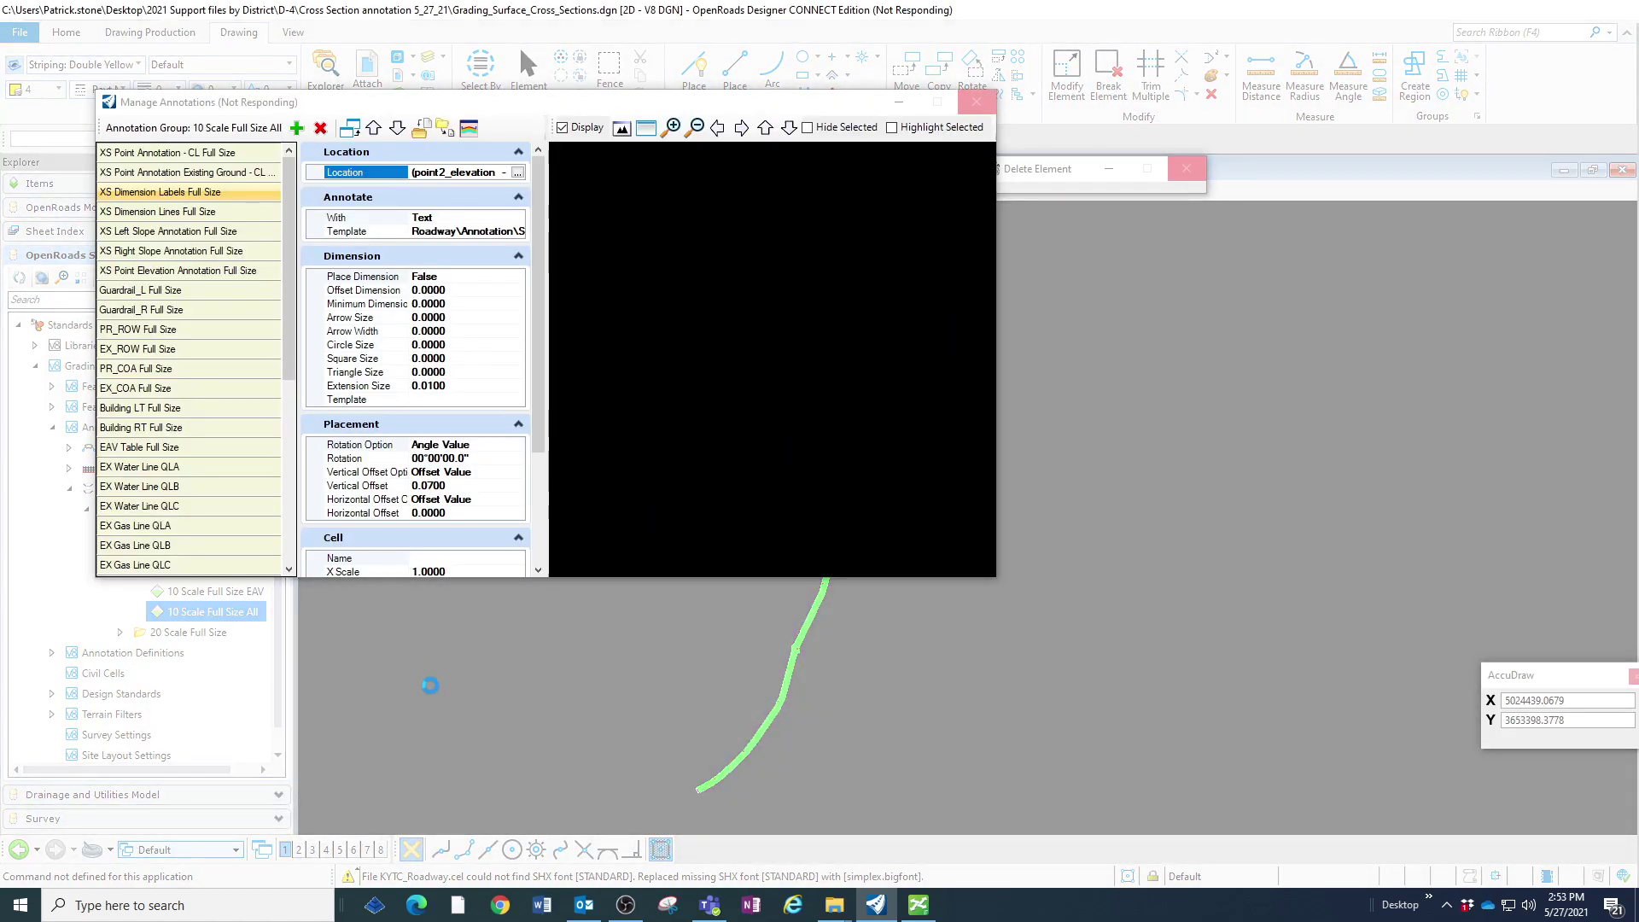
left_click(431, 685)
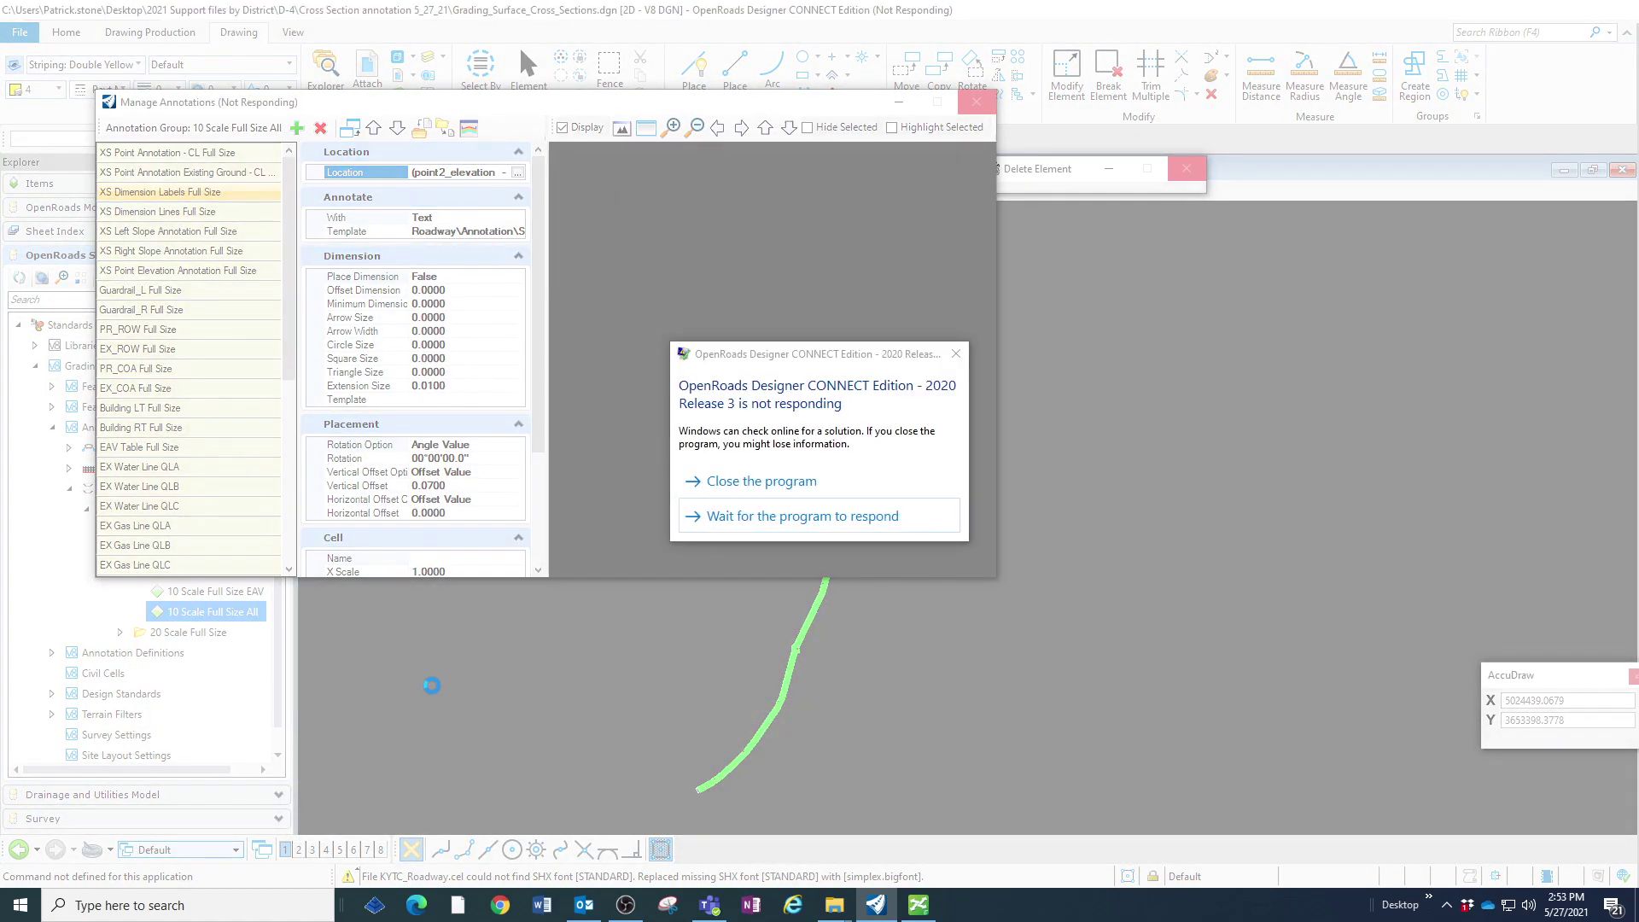
left_click(798, 517)
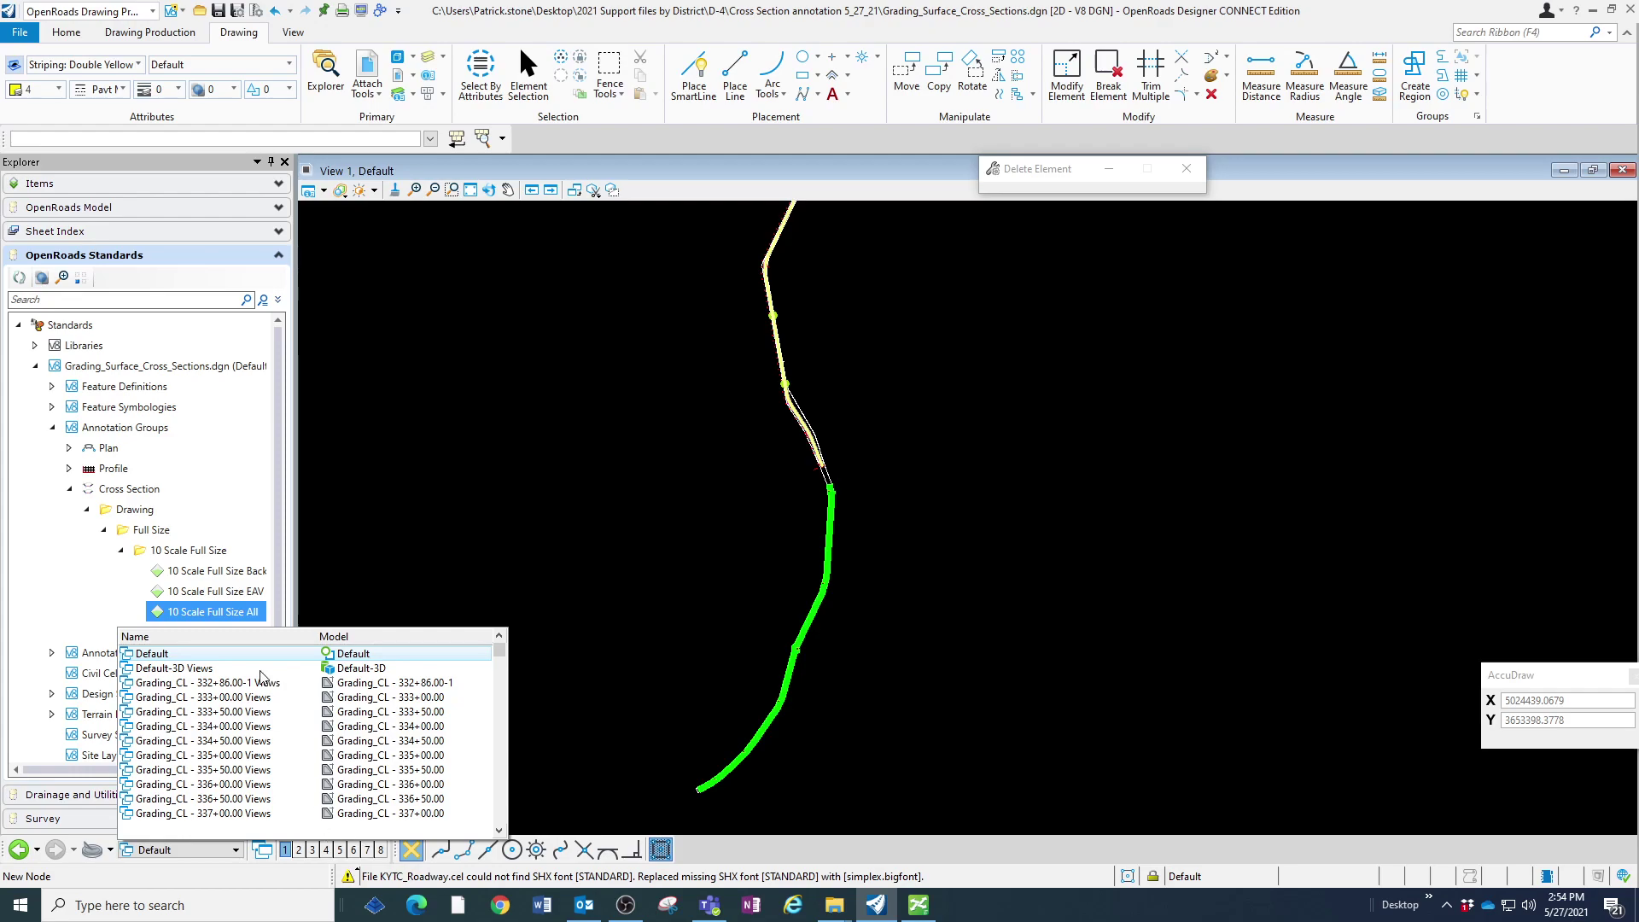
Open the Grading_CL - 336+00.00 cross section view and examine its existing annotations.
left_click(222, 783)
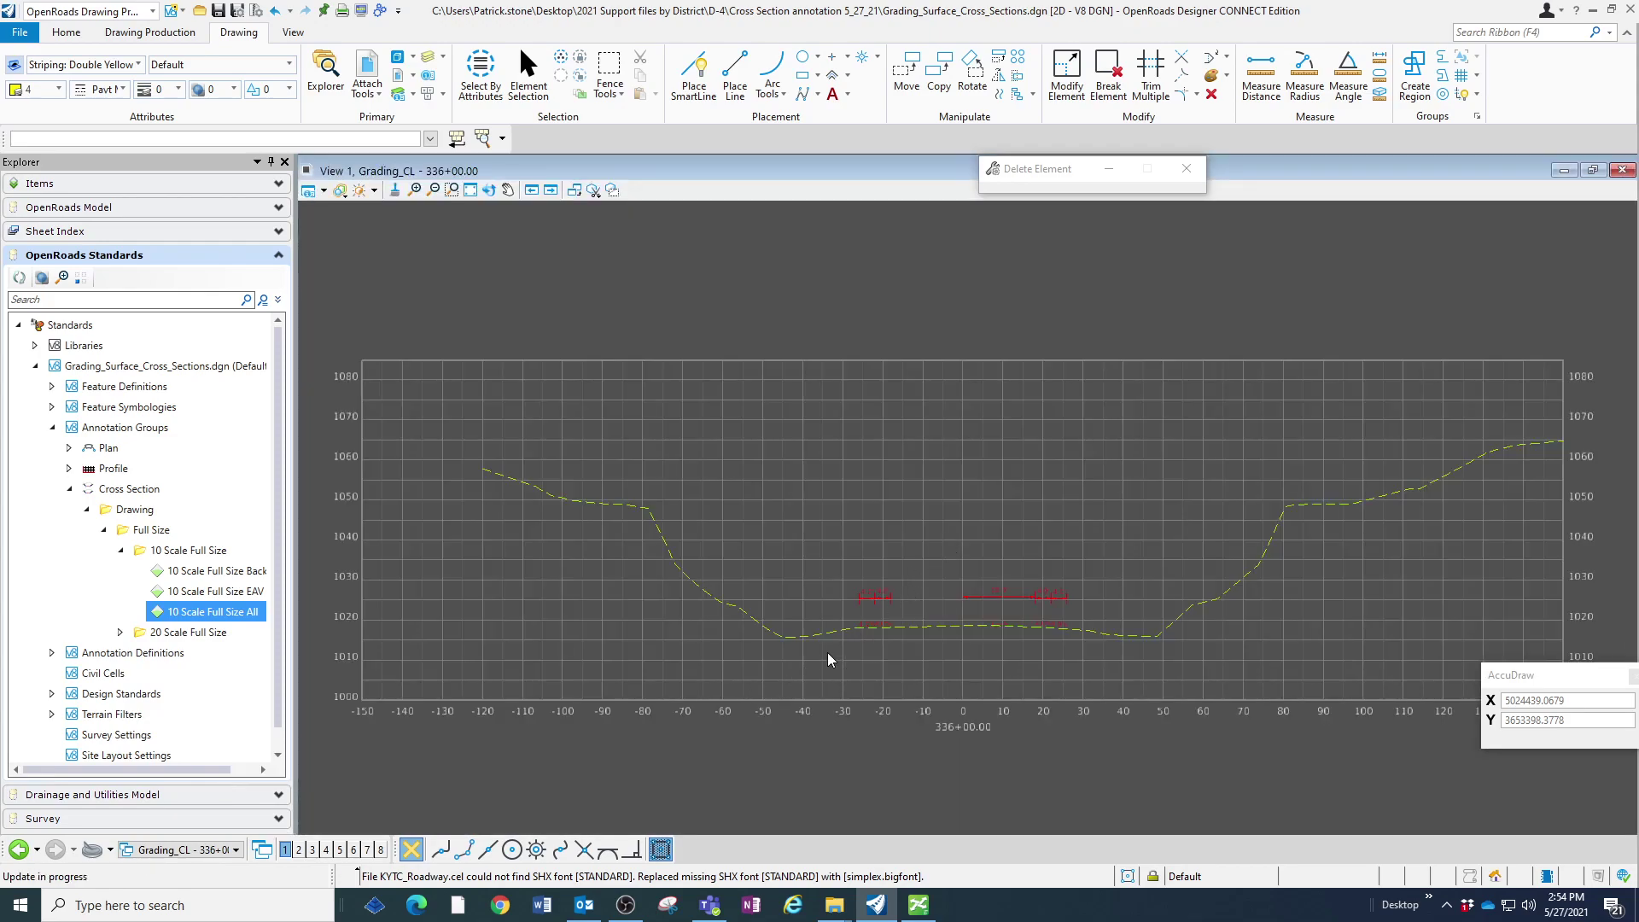
scroll(992, 643, "up", 2)
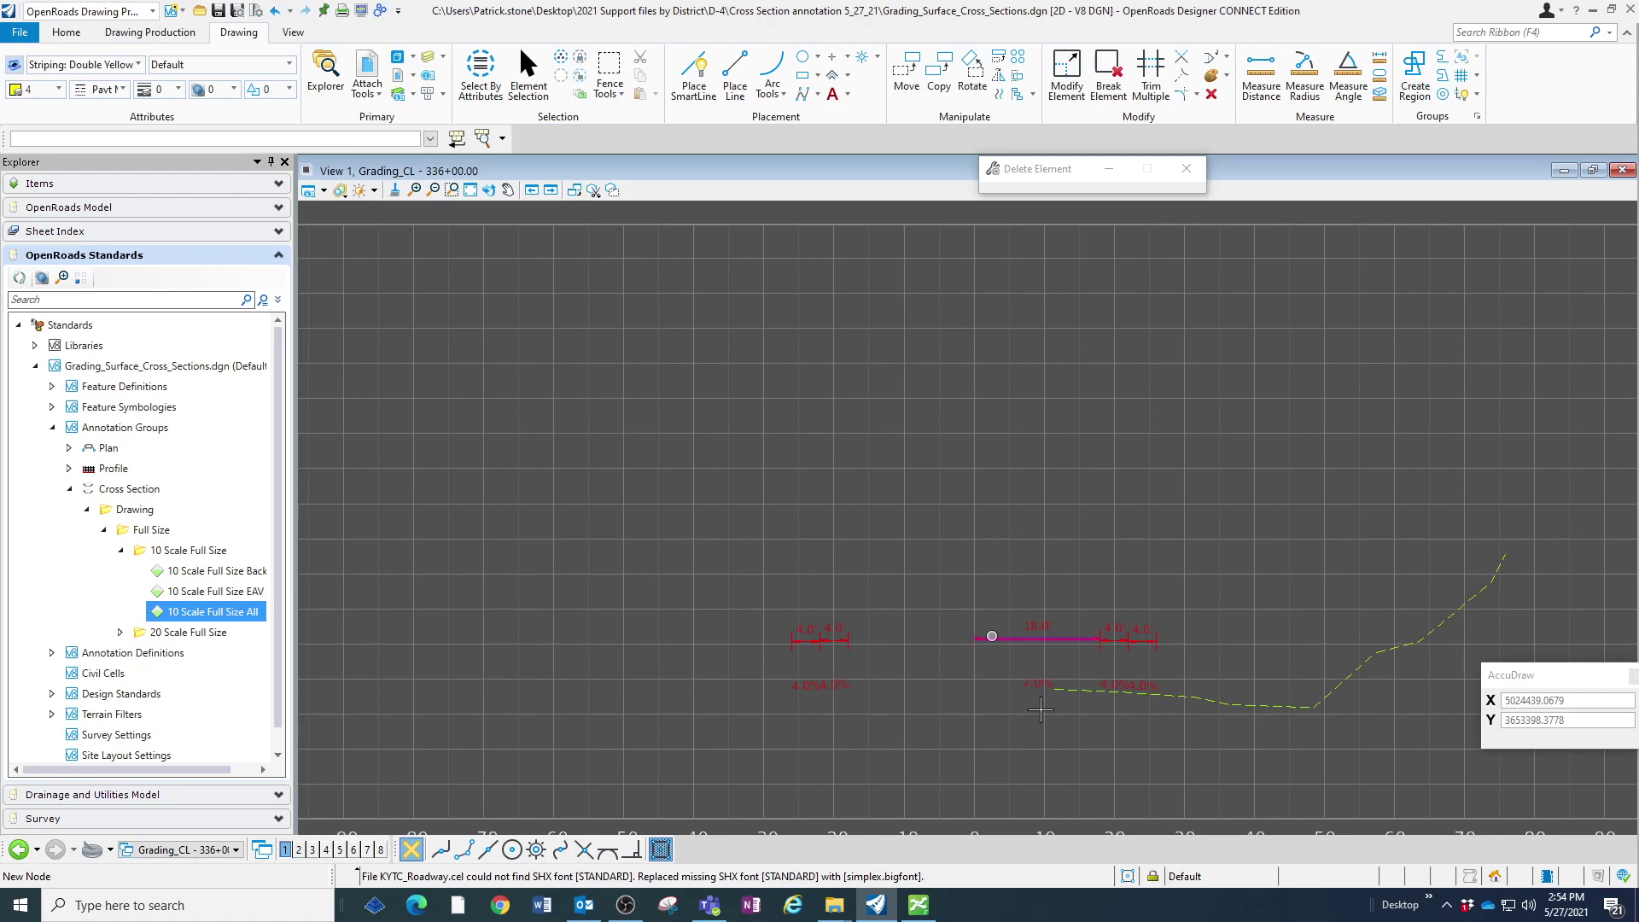
scroll(1039, 710, "down", 2)
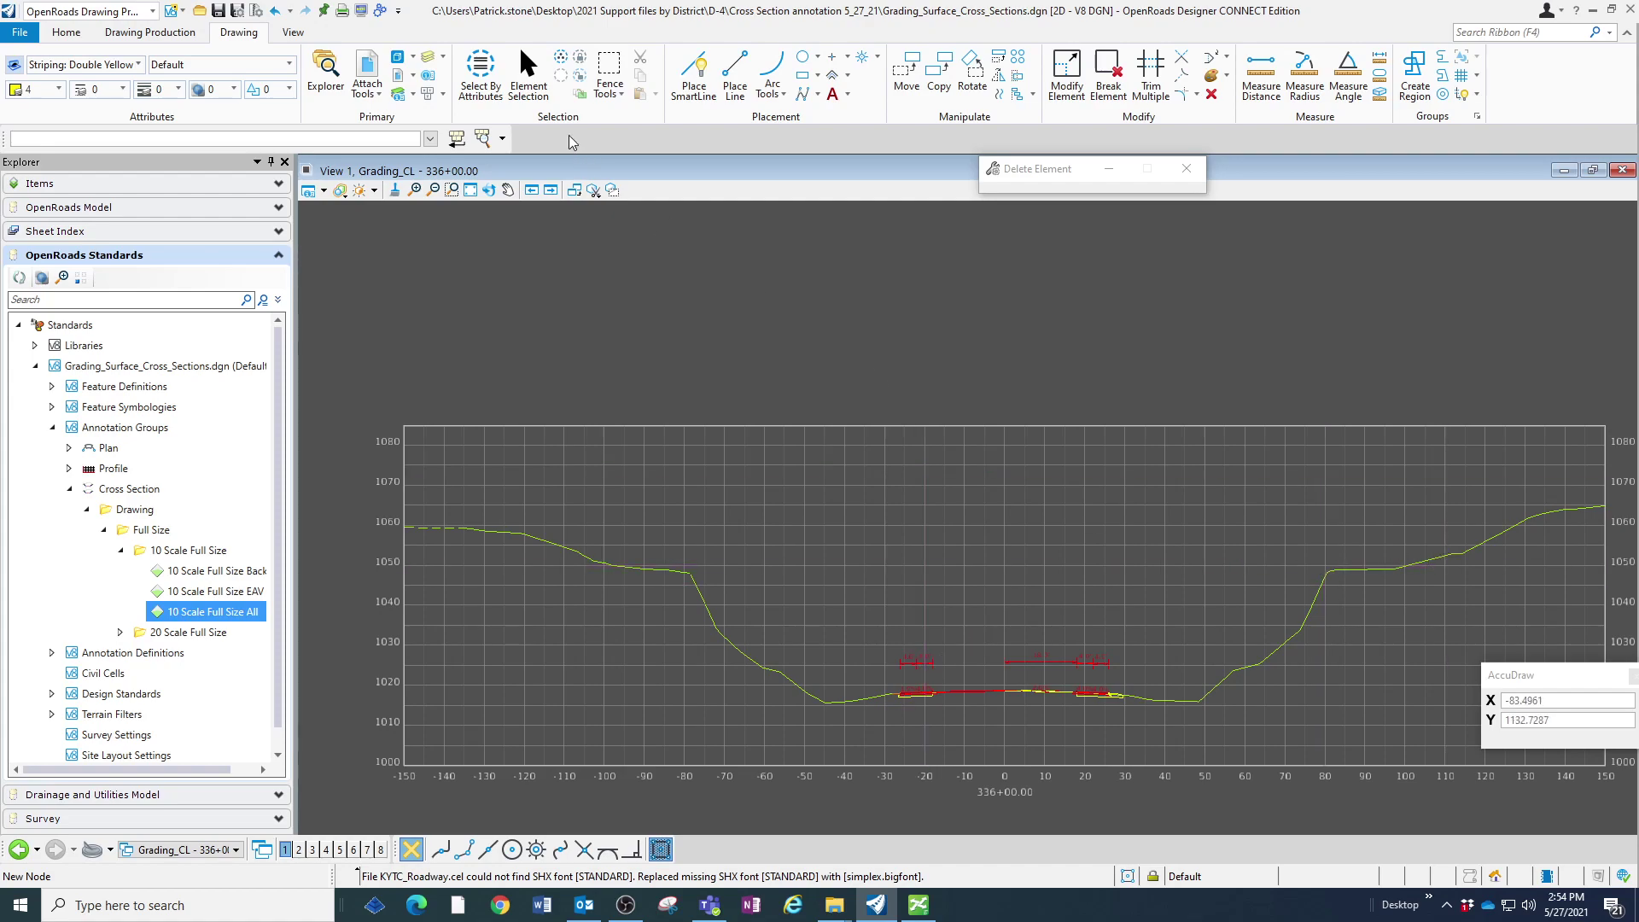
Remove the model annotations from the 336+00.00 cross section only, leaving All Drawing Models off.
left_click(149, 32)
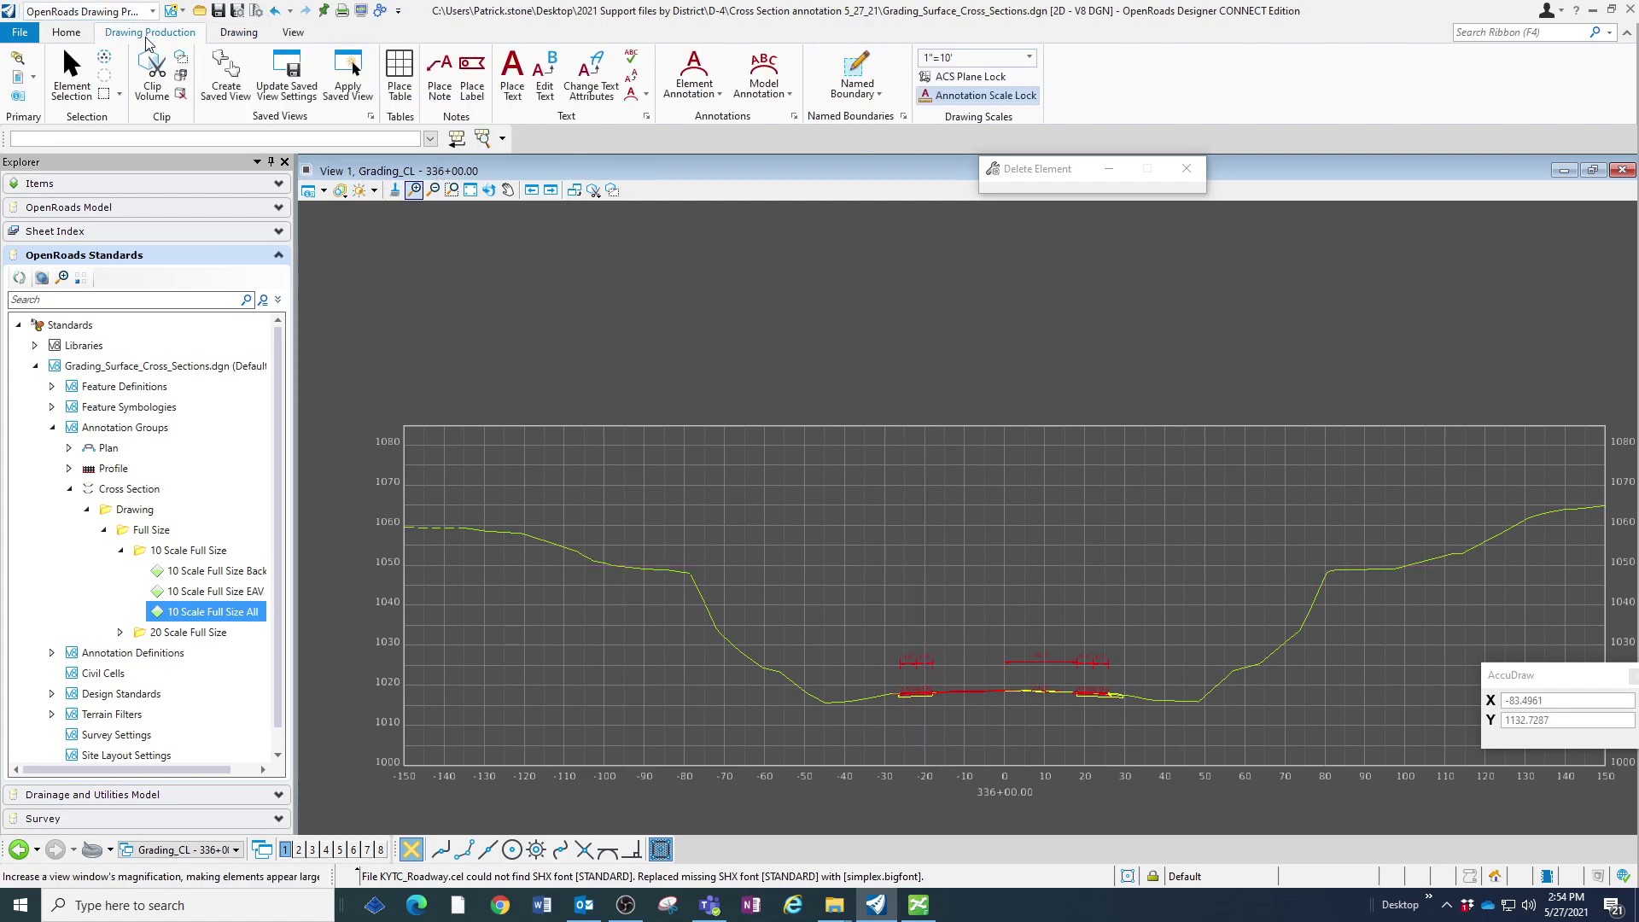
left_click(777, 92)
left_click(787, 140)
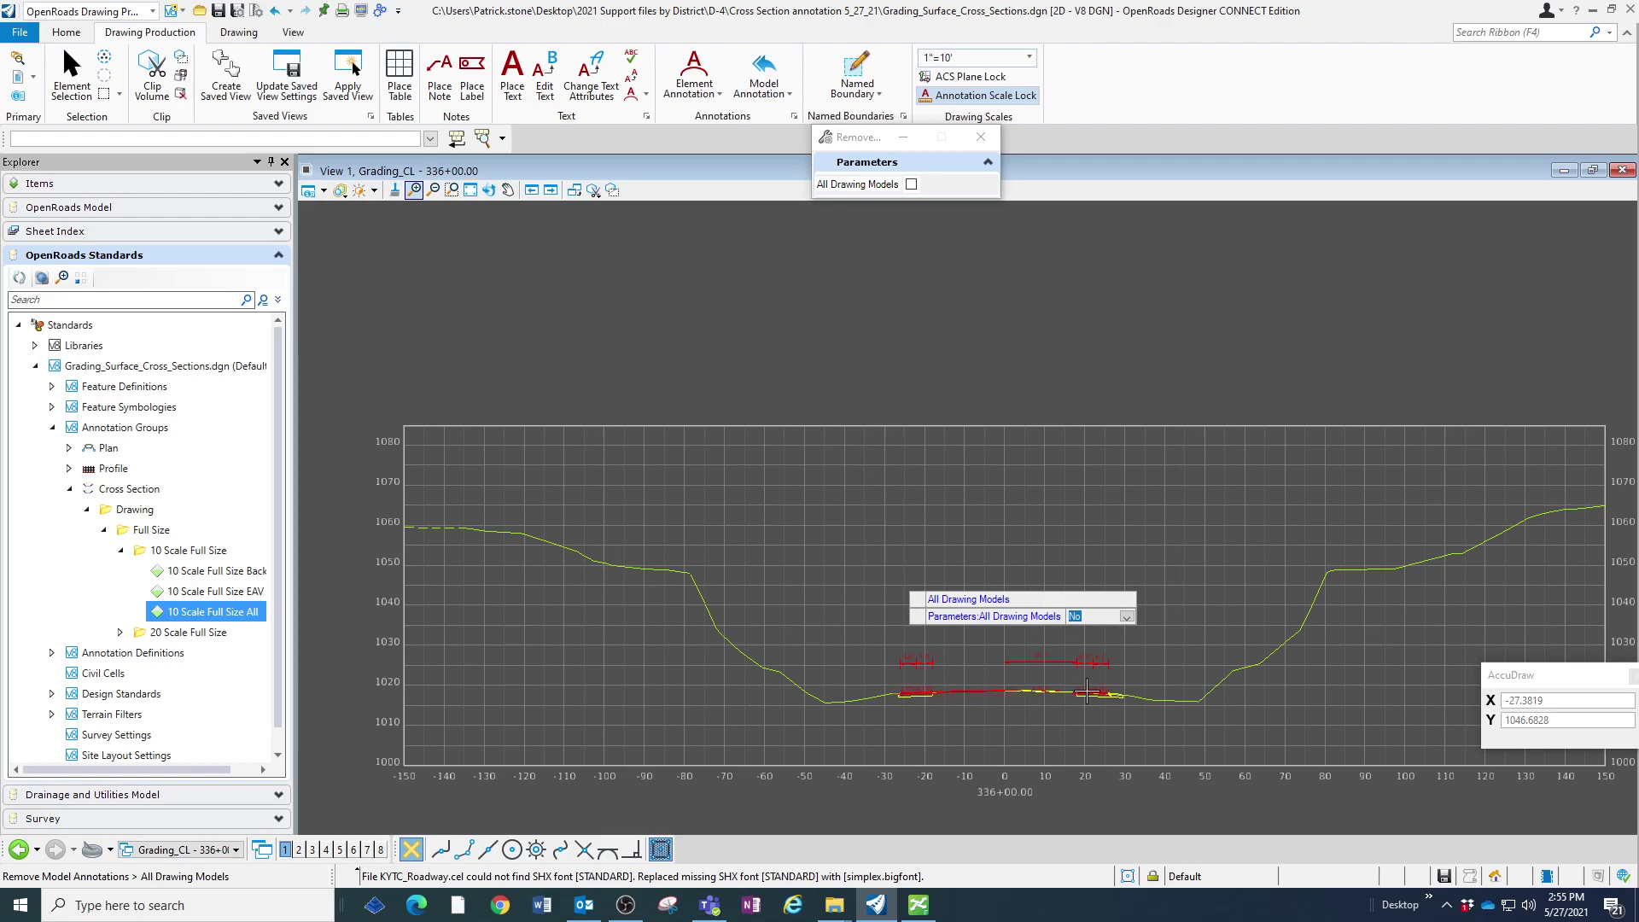
left_click(1007, 698)
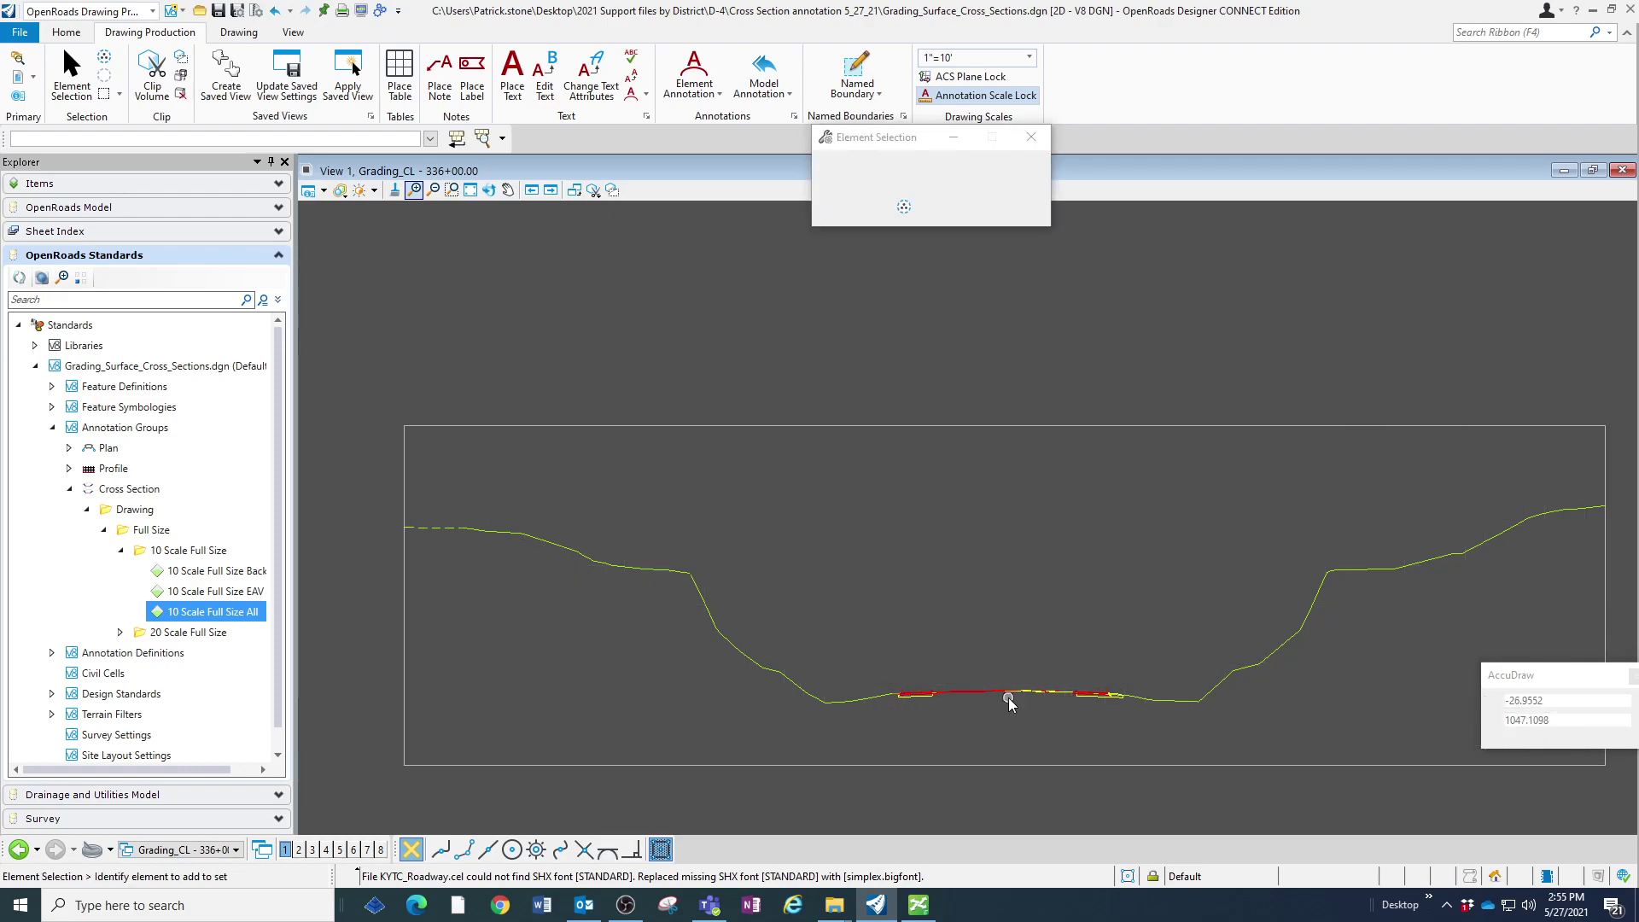
Annotate only the 336+00.00 cross section model with the 10 Scale Full Size All annotation group and inspect the new labels.
left_click(779, 96)
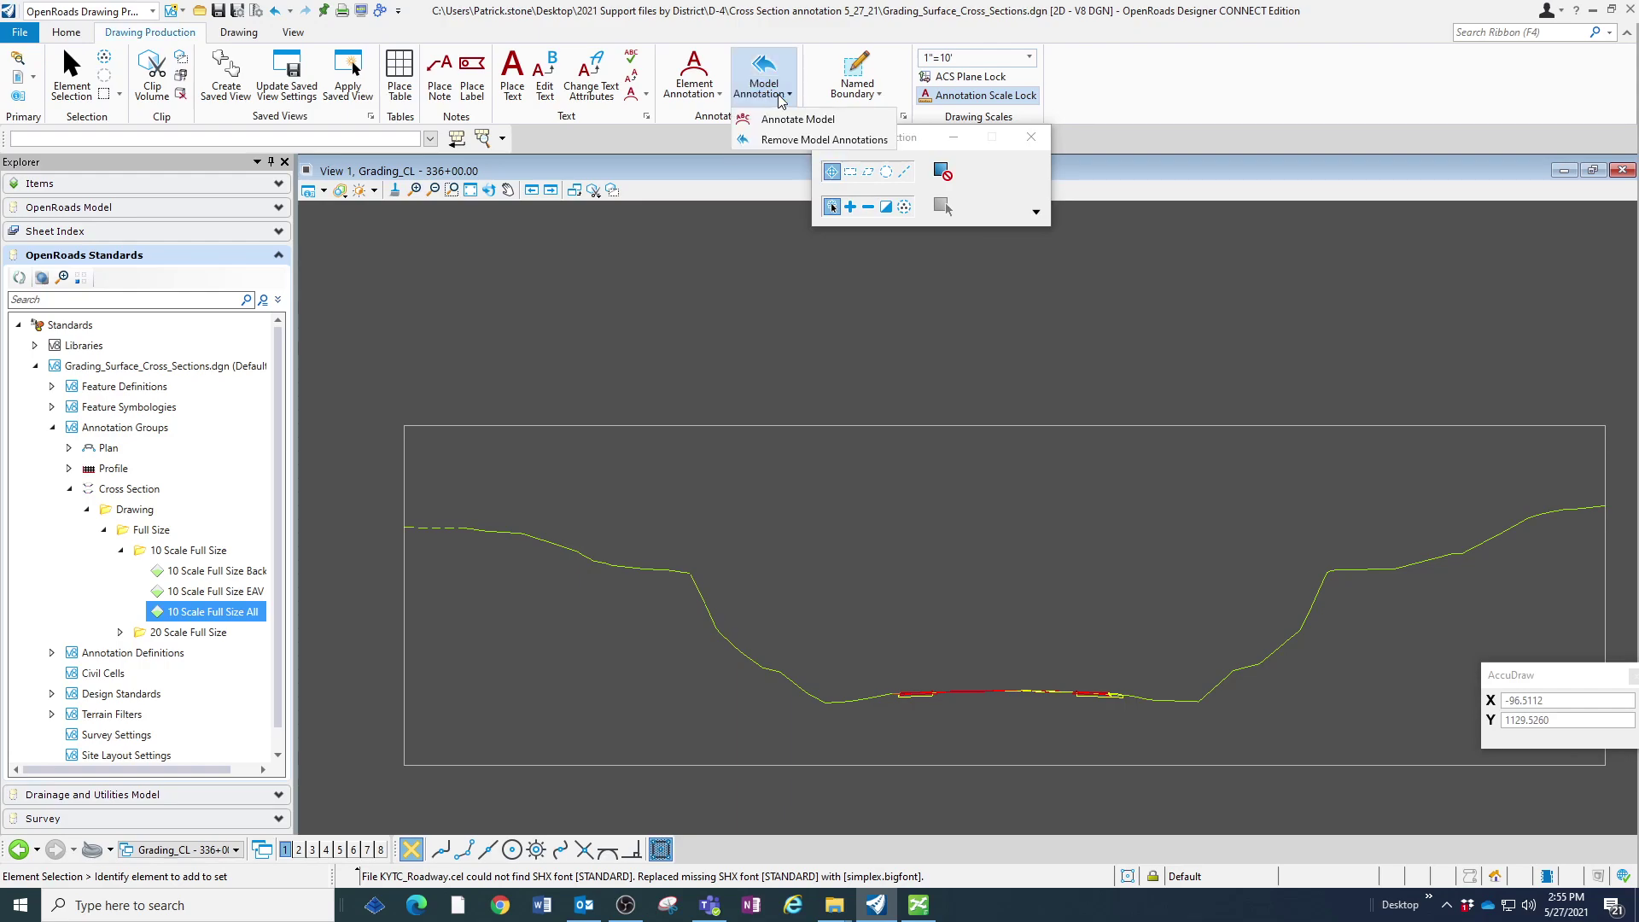
left_click(783, 121)
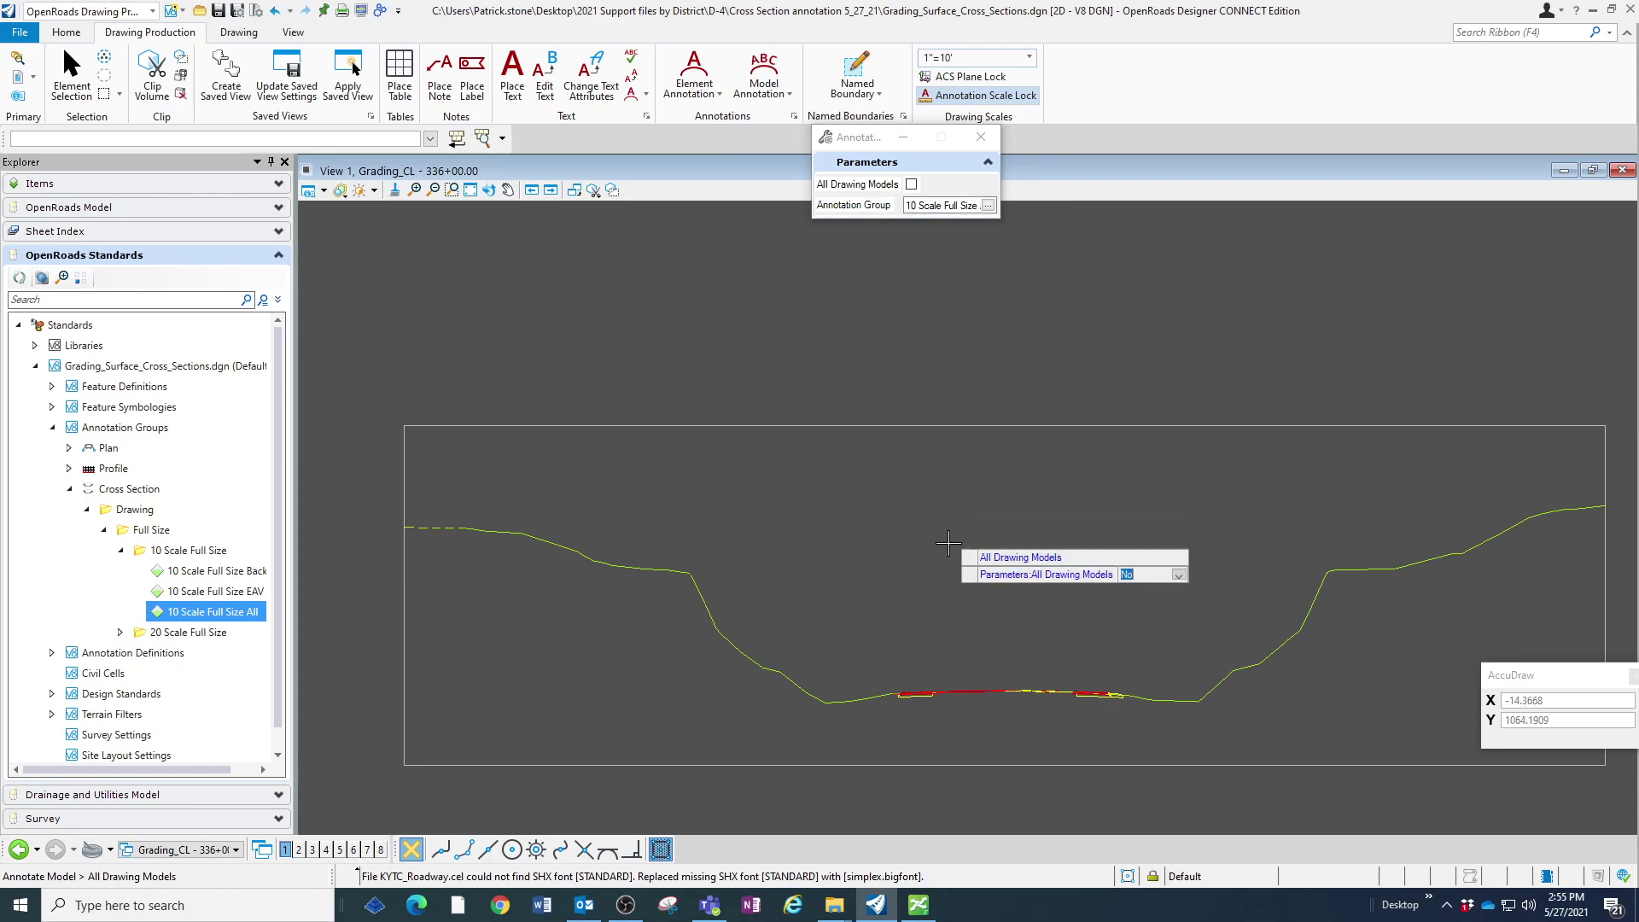
left_click(898, 513)
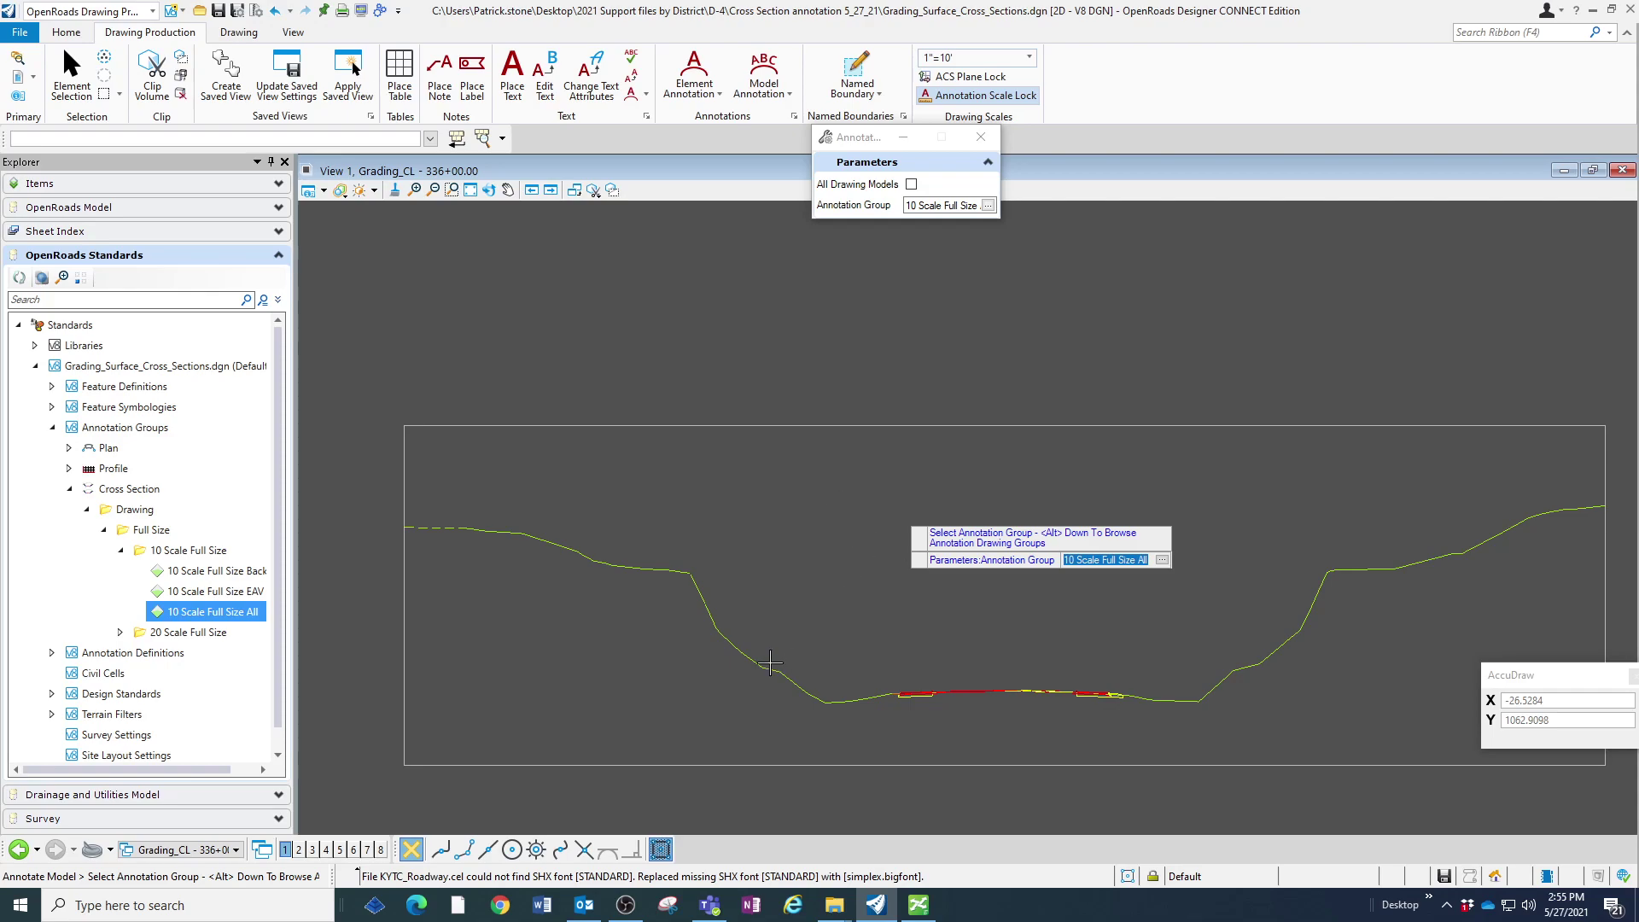
left_click(892, 671)
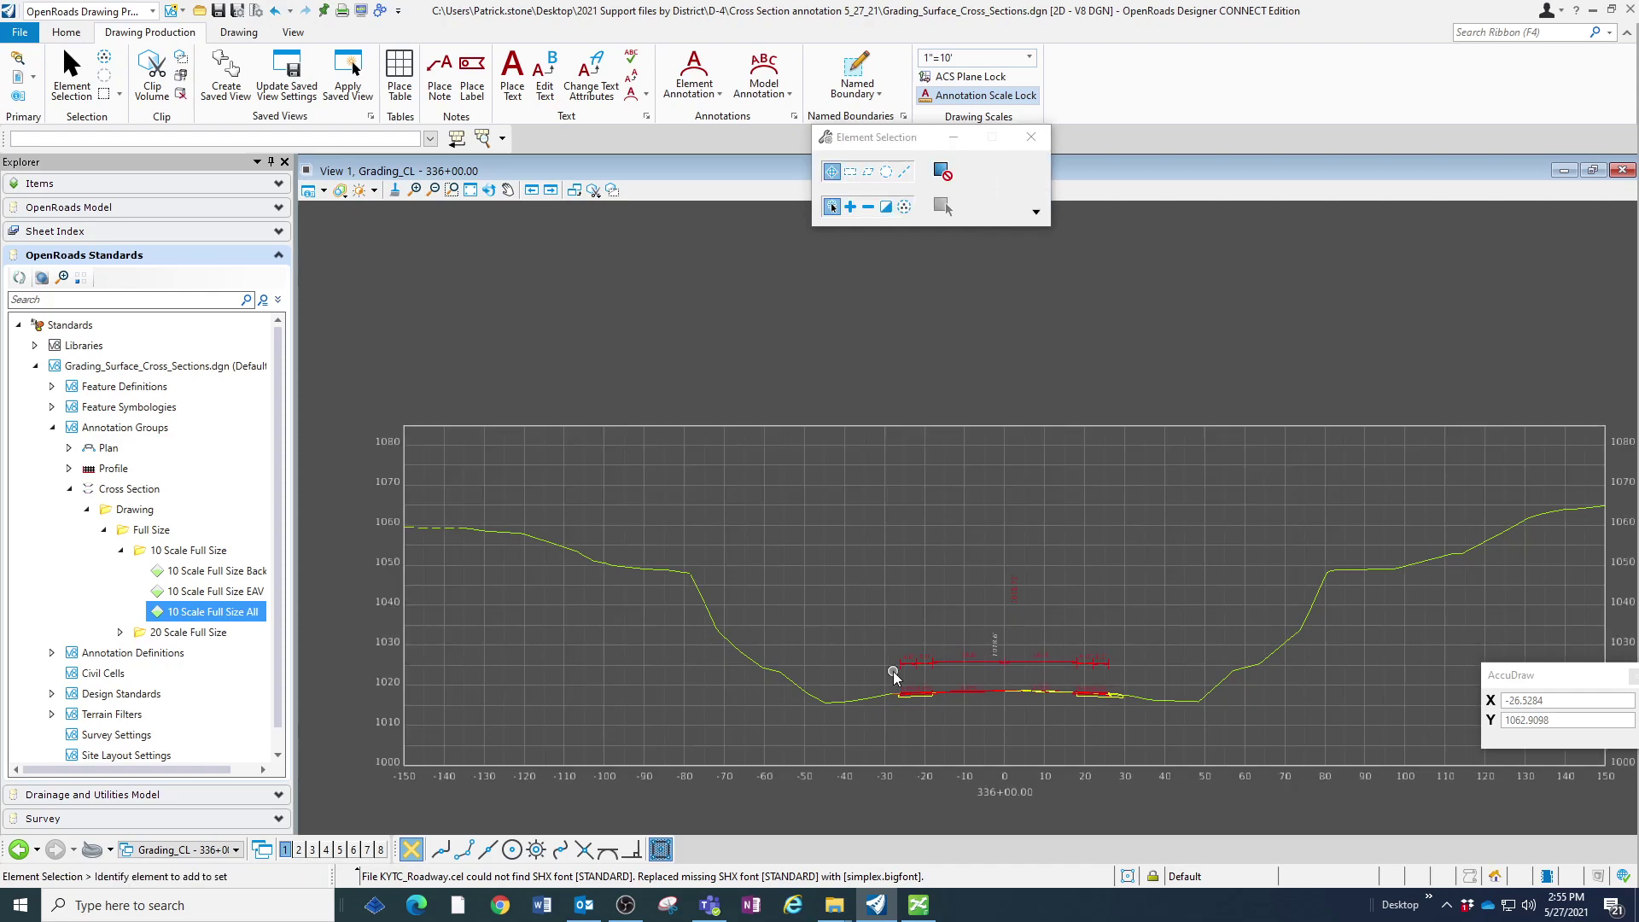
scroll(935, 681, "up", 2)
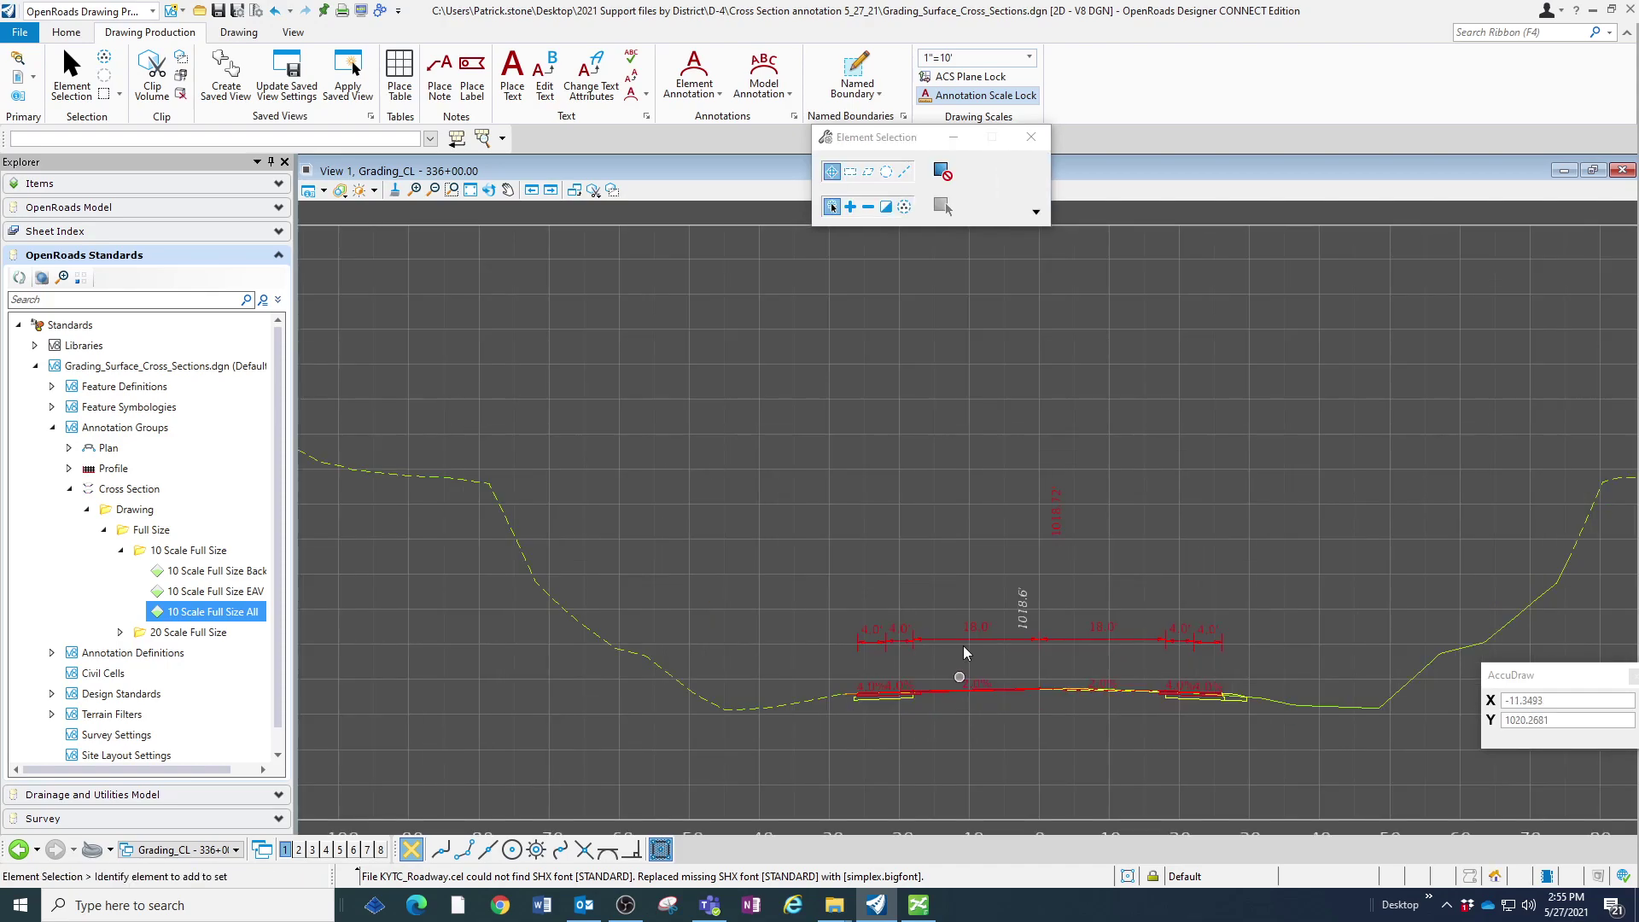